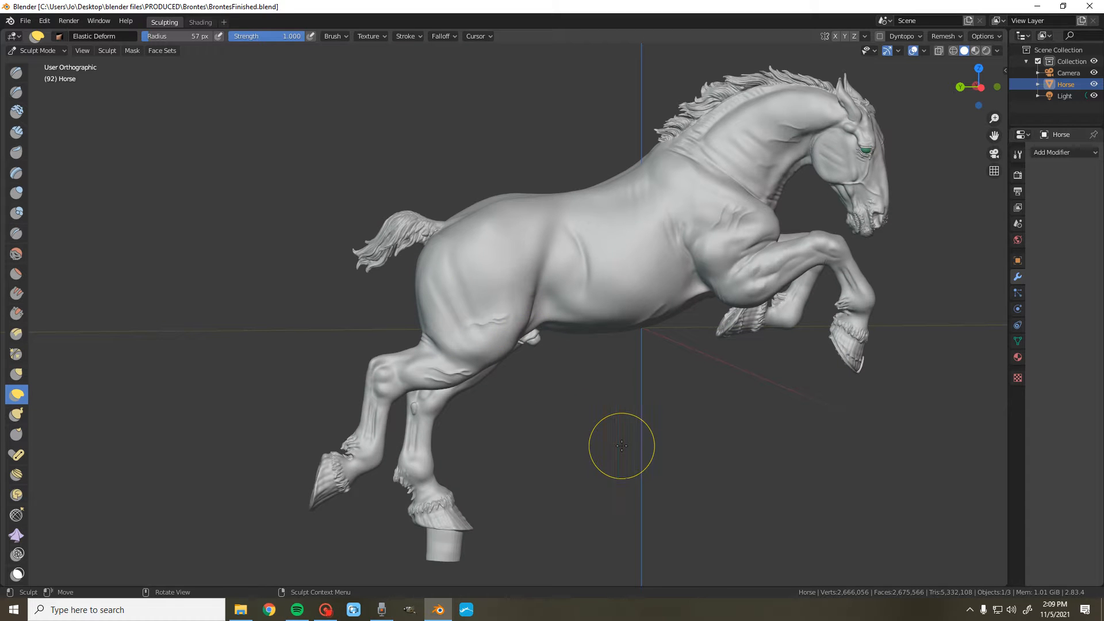
- Examine the horse sculpt from the side, including the hindquarters and a close view of the tail
{"action": "scroll", "coordinate": [622, 446], "scroll_direction": "down", "scroll_amount": 1}
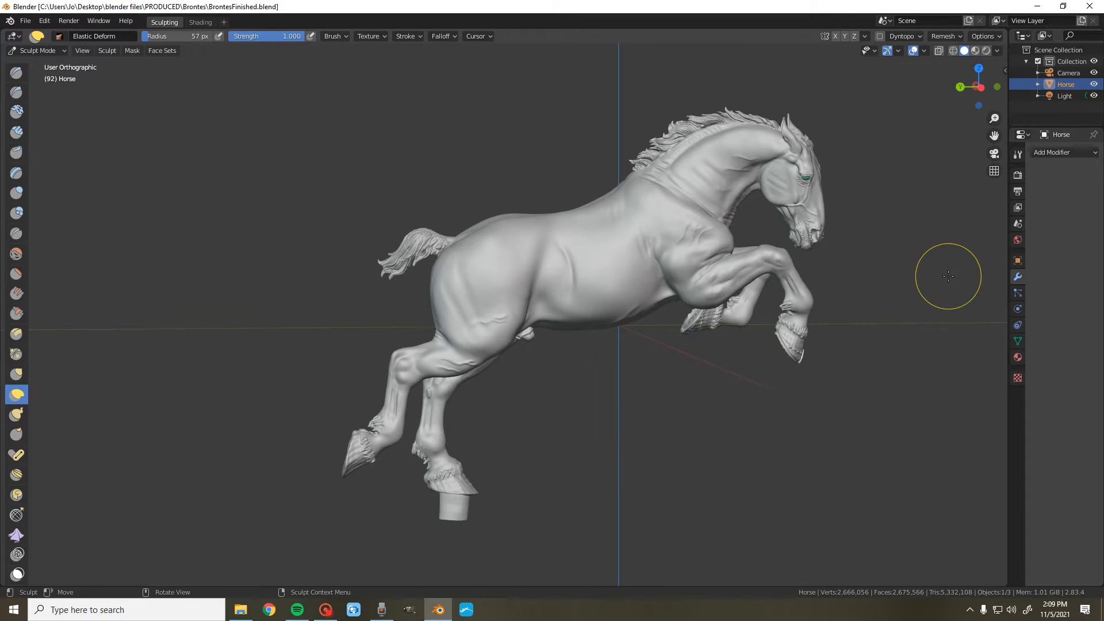
{"action": "mouse_move", "coordinate": [994, 136]}
{"action": "left_mouse_down"}
{"action": "mouse_move", "coordinate": [1043, 185]}
{"action": "mouse_move", "coordinate": [1036, 158]}
{"action": "left_mouse_up"}
{"action": "scroll", "coordinate": [887, 209], "scroll_direction": "up", "scroll_amount": 2}
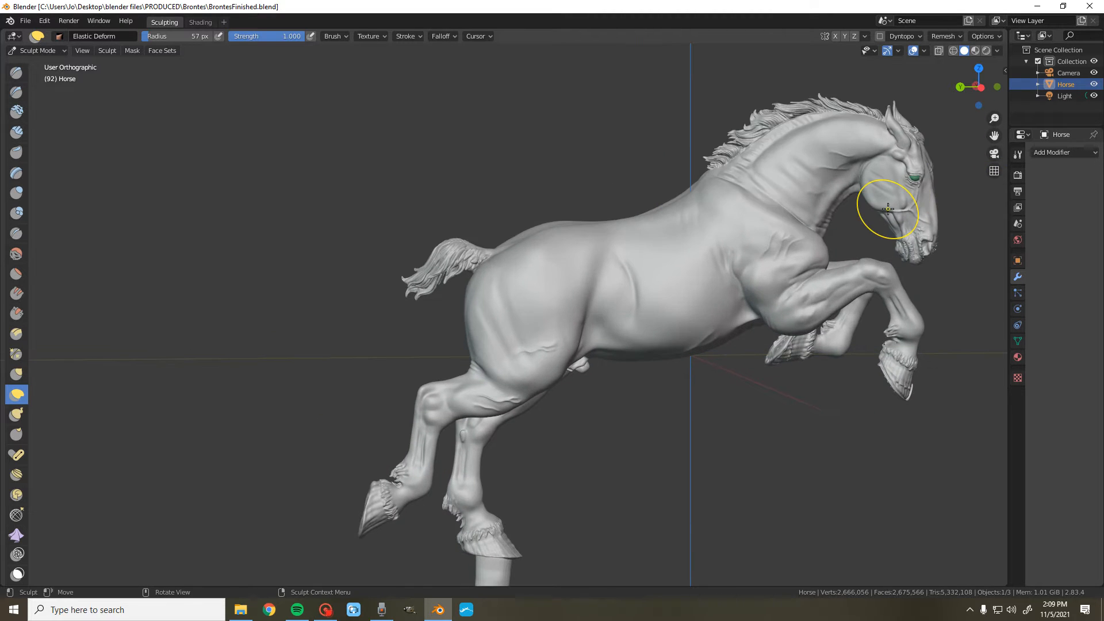
{"action": "scroll", "coordinate": [729, 483], "scroll_direction": "down", "scroll_amount": 2}
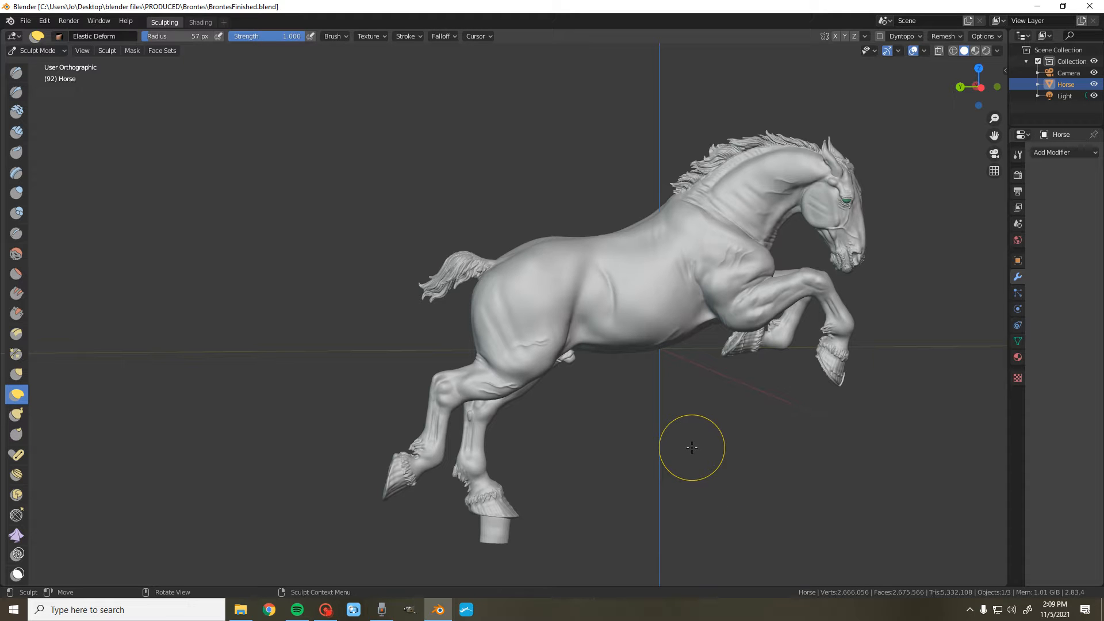
{"action": "mouse_move", "coordinate": [977, 100]}
{"action": "left_mouse_down"}
{"action": "mouse_move", "coordinate": [937, 104]}
{"action": "mouse_move", "coordinate": [979, 102]}
{"action": "mouse_move", "coordinate": [960, 86]}
{"action": "mouse_move", "coordinate": [966, 98]}
{"action": "left_mouse_up"}
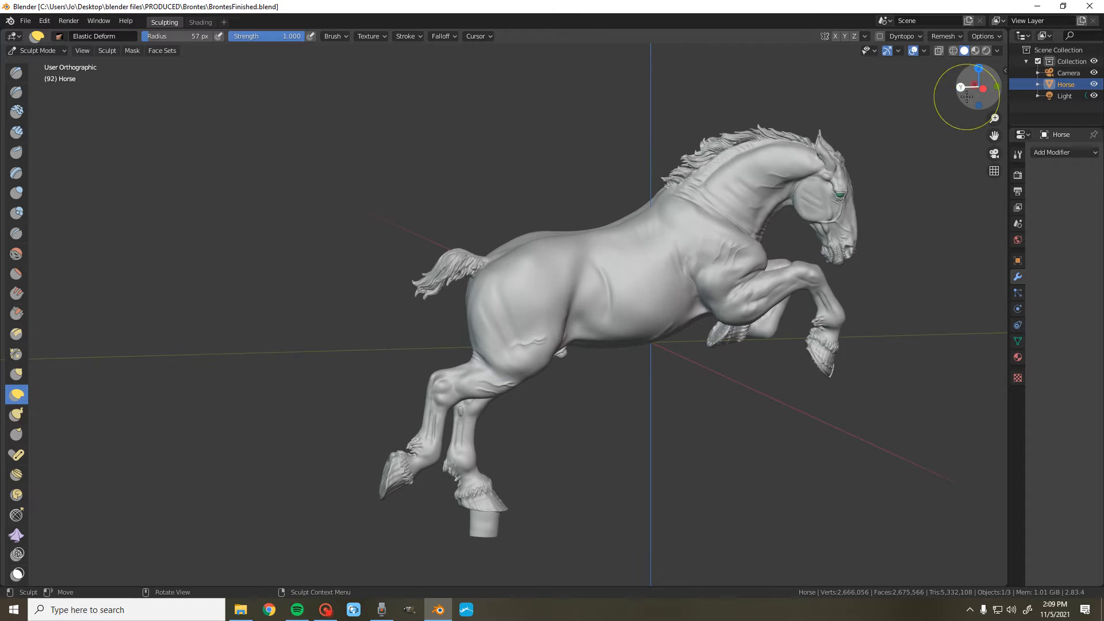
{"action": "scroll", "coordinate": [597, 527], "scroll_direction": "up", "scroll_amount": 3}
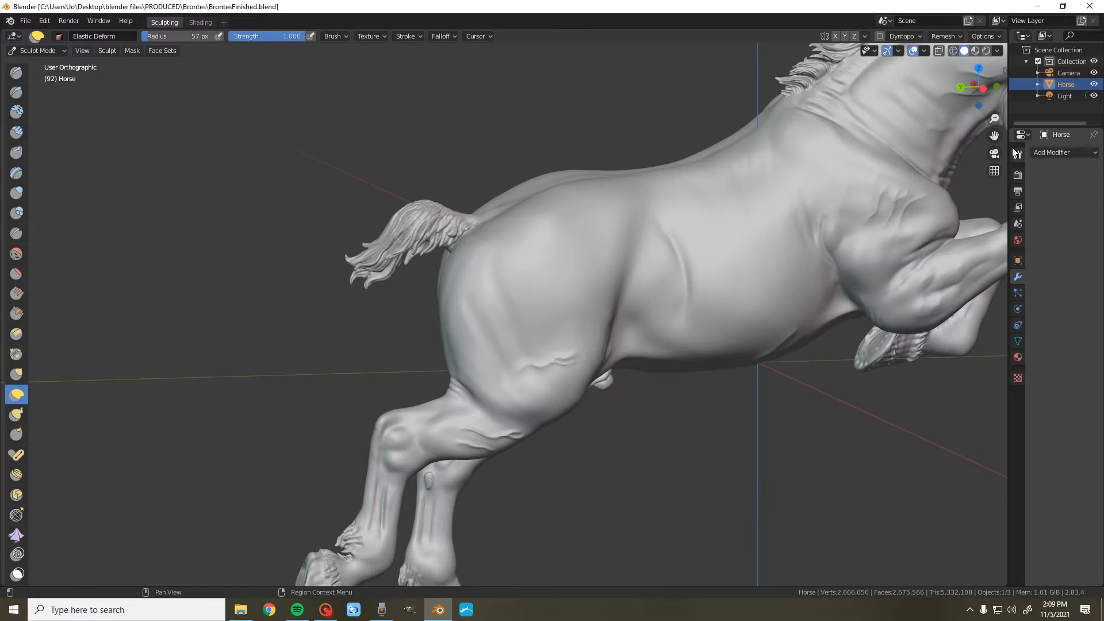
{"action": "left_click_drag", "start_coordinate": [994, 136], "coordinate": [981, 218]}
{"action": "scroll", "coordinate": [748, 201], "scroll_direction": "down", "scroll_amount": 1}
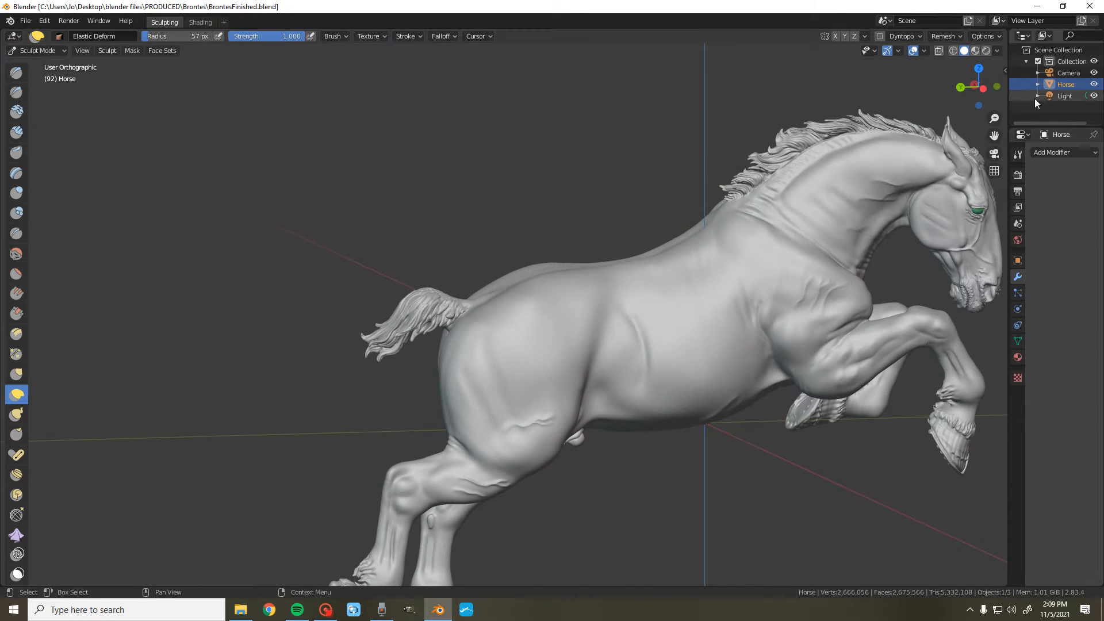
{"action": "mouse_move", "coordinate": [989, 96]}
{"action": "left_mouse_down"}
{"action": "mouse_move", "coordinate": [976, 97]}
{"action": "mouse_move", "coordinate": [1015, 88]}
{"action": "mouse_move", "coordinate": [970, 89]}
{"action": "left_mouse_up"}
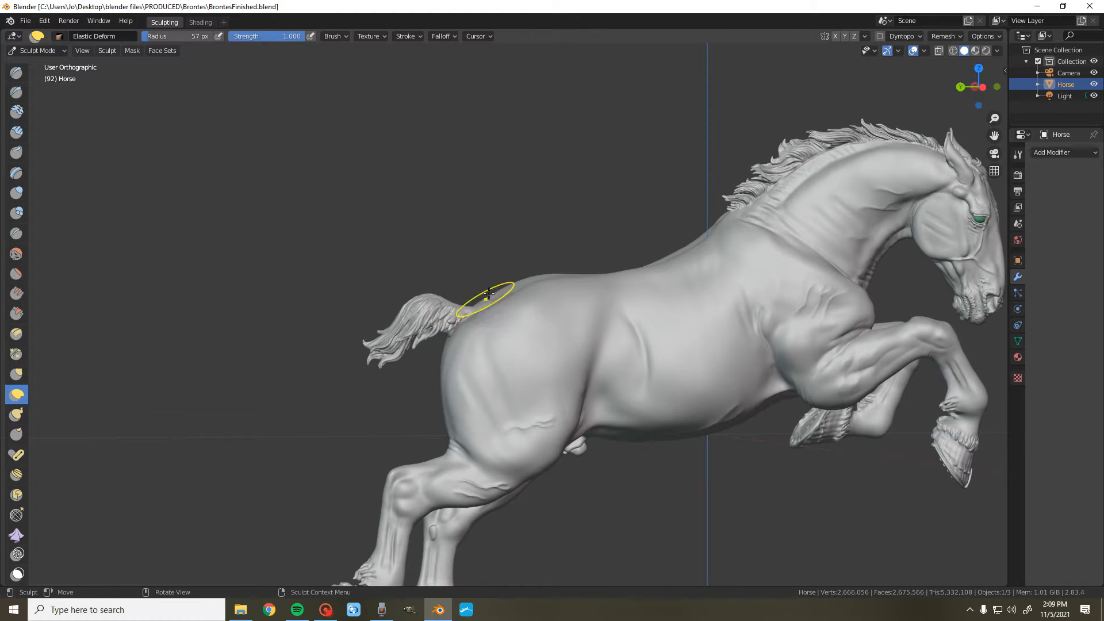
{"action": "scroll", "coordinate": [572, 498], "scroll_direction": "down", "scroll_amount": 4}
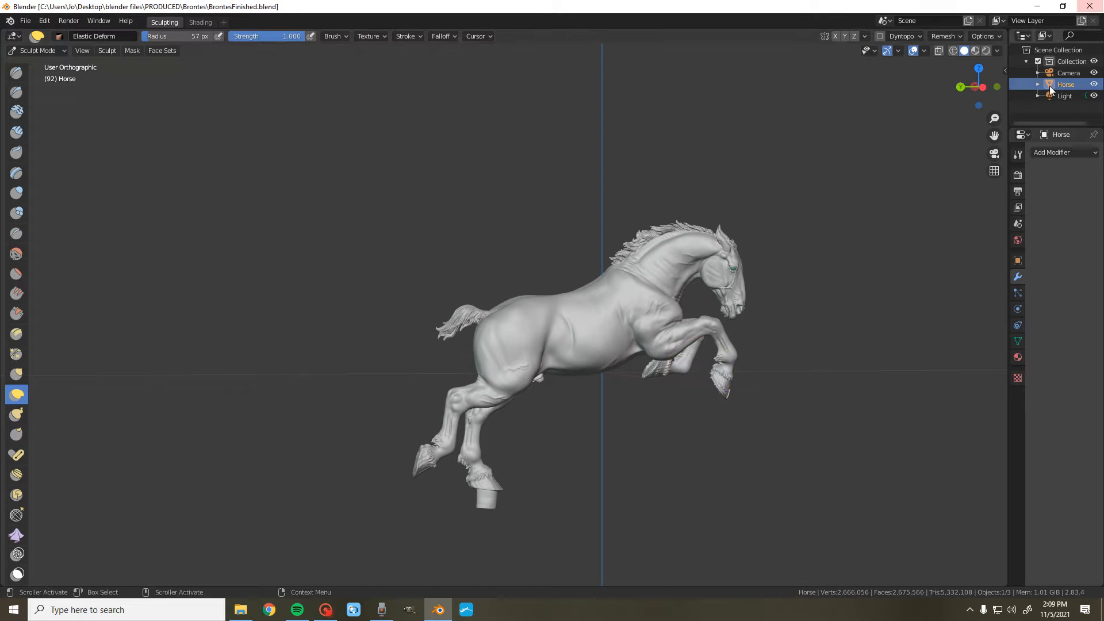
{"action": "left_click_drag", "start_coordinate": [994, 136], "coordinate": [1102, 244]}
{"action": "scroll", "coordinate": [505, 419], "scroll_direction": "up", "scroll_amount": 4}
{"action": "scroll", "coordinate": [555, 368], "scroll_direction": "up", "scroll_amount": 4}
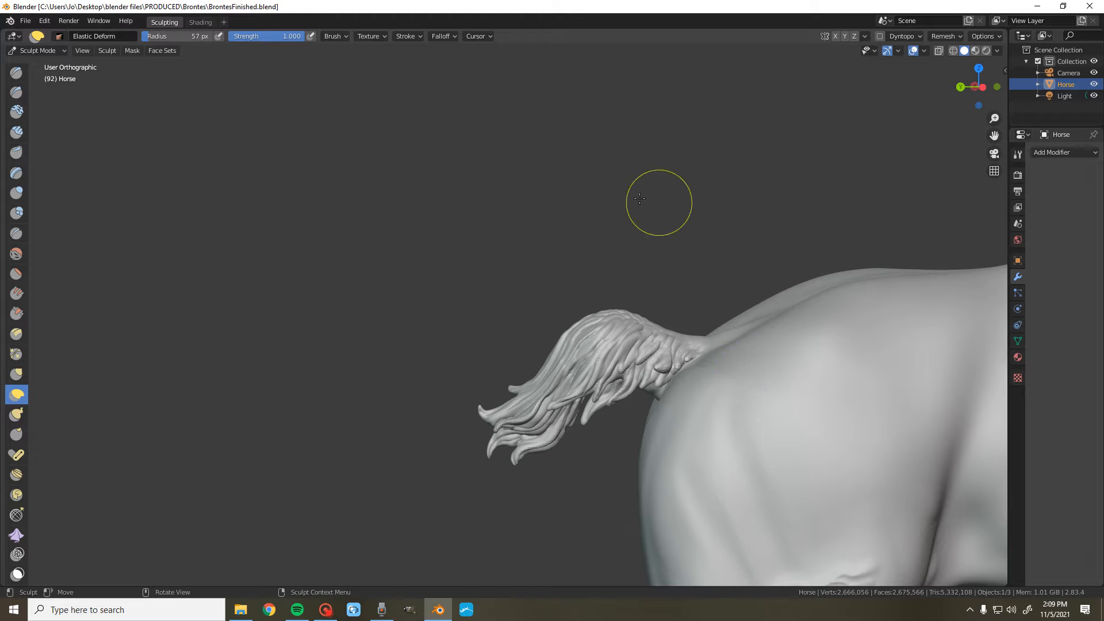
{"action": "scroll", "coordinate": [527, 382], "scroll_direction": "down", "scroll_amount": 3}
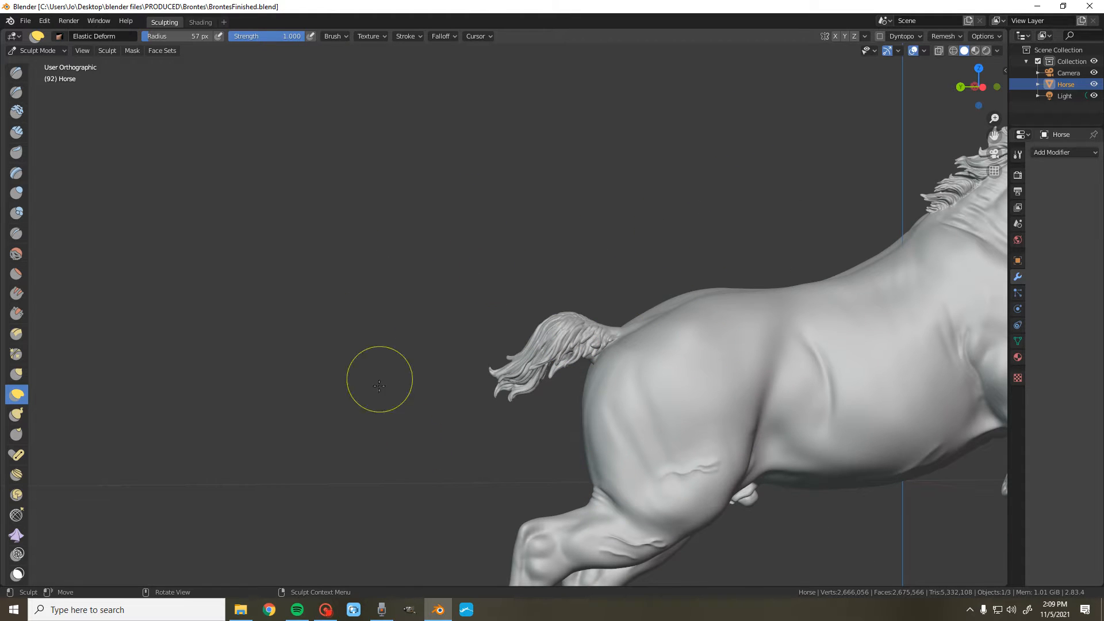
{"action": "scroll", "coordinate": [468, 384], "scroll_direction": "down", "scroll_amount": 3}
{"action": "left_click_drag", "start_coordinate": [978, 87], "coordinate": [741, 106]}
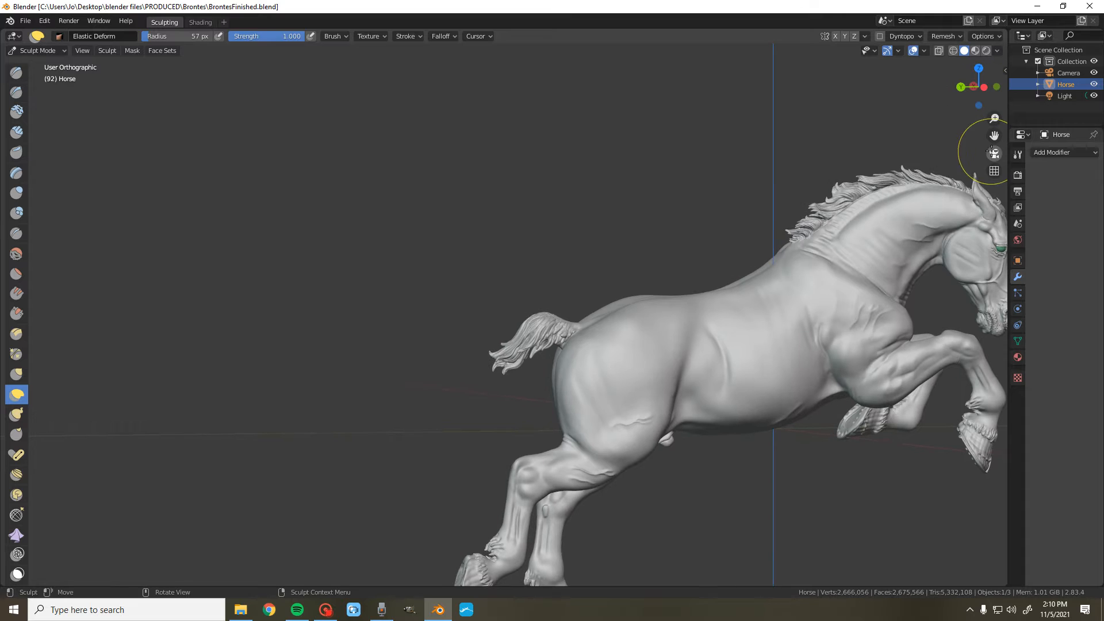
{"action": "left_click_drag", "start_coordinate": [994, 136], "coordinate": [854, 82]}
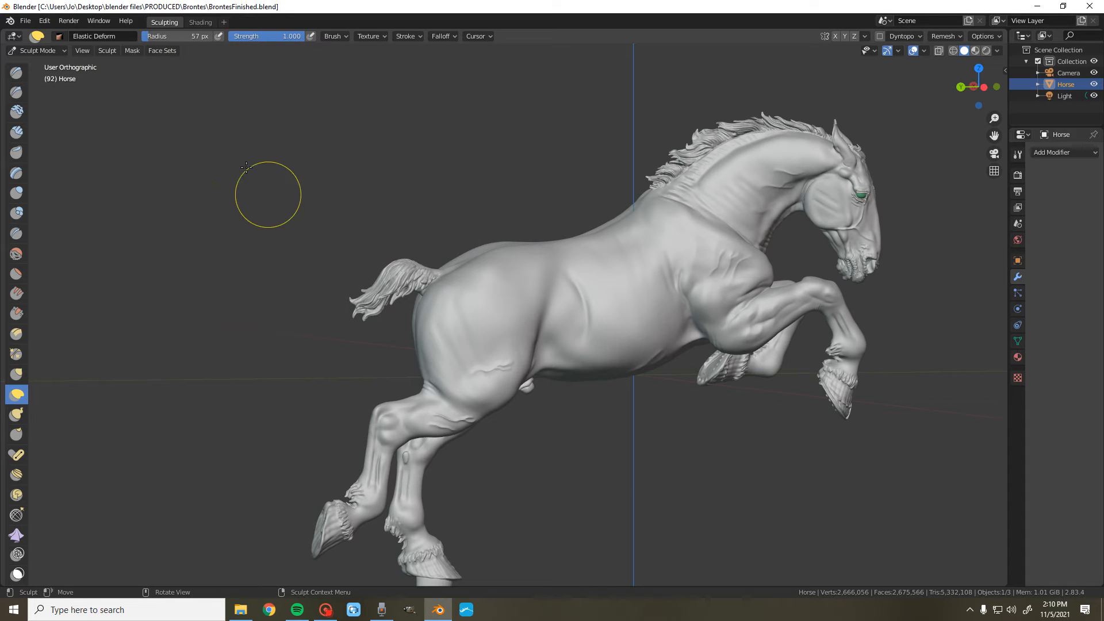
- Switch the horse from Sculpt Mode to Object Mode and add a UV sphere to the scene
{"action": "left_click", "coordinate": [47, 54]}
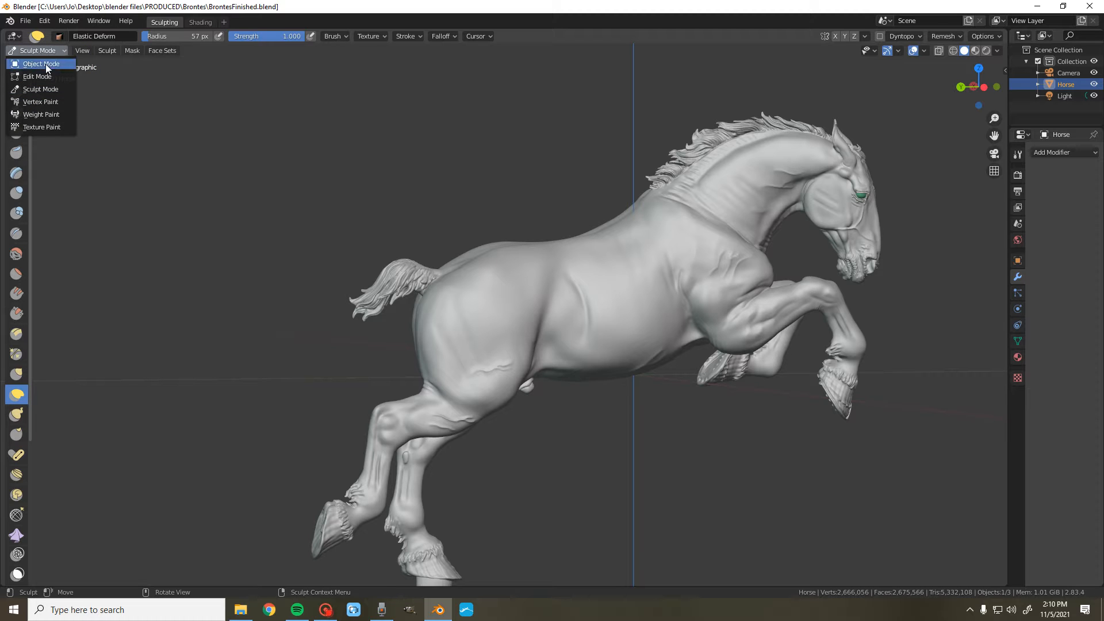
{"action": "left_click", "coordinate": [40, 64]}
{"action": "scroll", "coordinate": [678, 202], "scroll_direction": "down", "scroll_amount": 4}
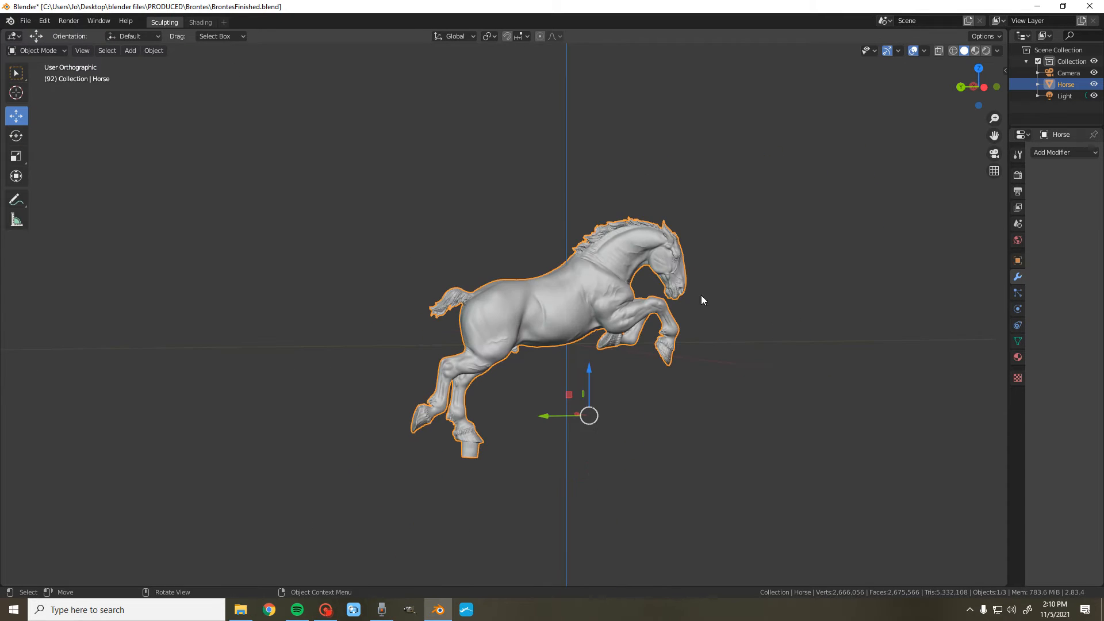
{"action": "scroll", "coordinate": [659, 255], "scroll_direction": "up", "scroll_amount": 2}
{"action": "mouse_move", "coordinate": [951, 84]}
{"action": "left_mouse_down"}
{"action": "mouse_move", "coordinate": [966, 87]}
{"action": "mouse_move", "coordinate": [955, 85]}
{"action": "left_mouse_up"}
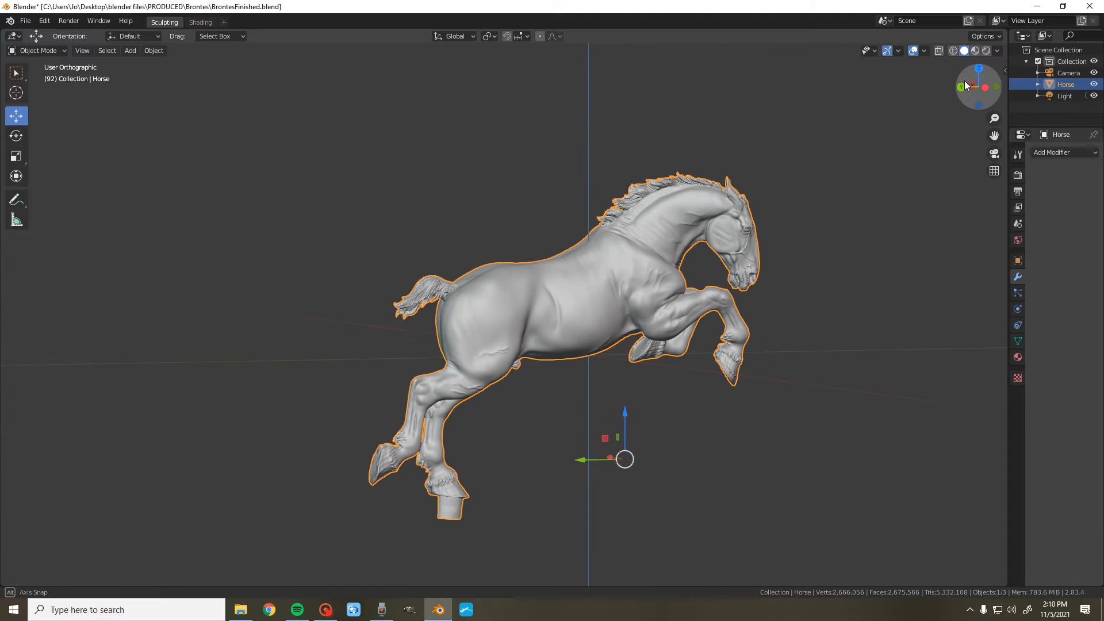
{"action": "left_click", "coordinate": [130, 51]}
{"action": "mouse_move", "coordinate": [146, 63]}
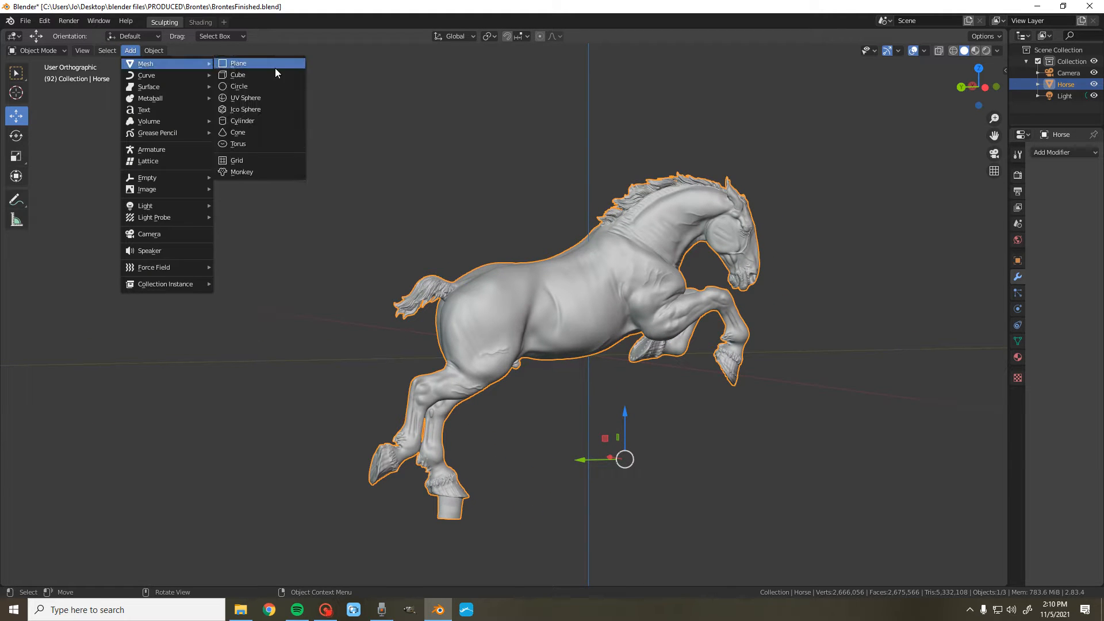
{"action": "left_click", "coordinate": [266, 99]}
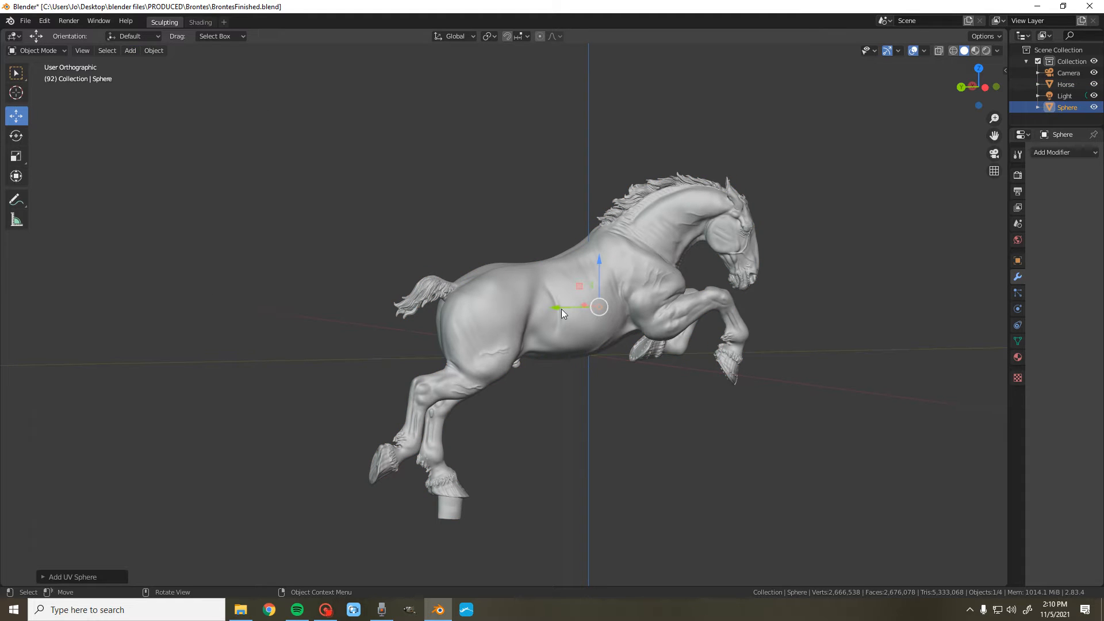
- Move the sphere along Y to behind the horse's tail and scale it up uniformly to a bit larger than the tail
{"action": "left_click_drag", "start_coordinate": [556, 309], "coordinate": [304, 311]}
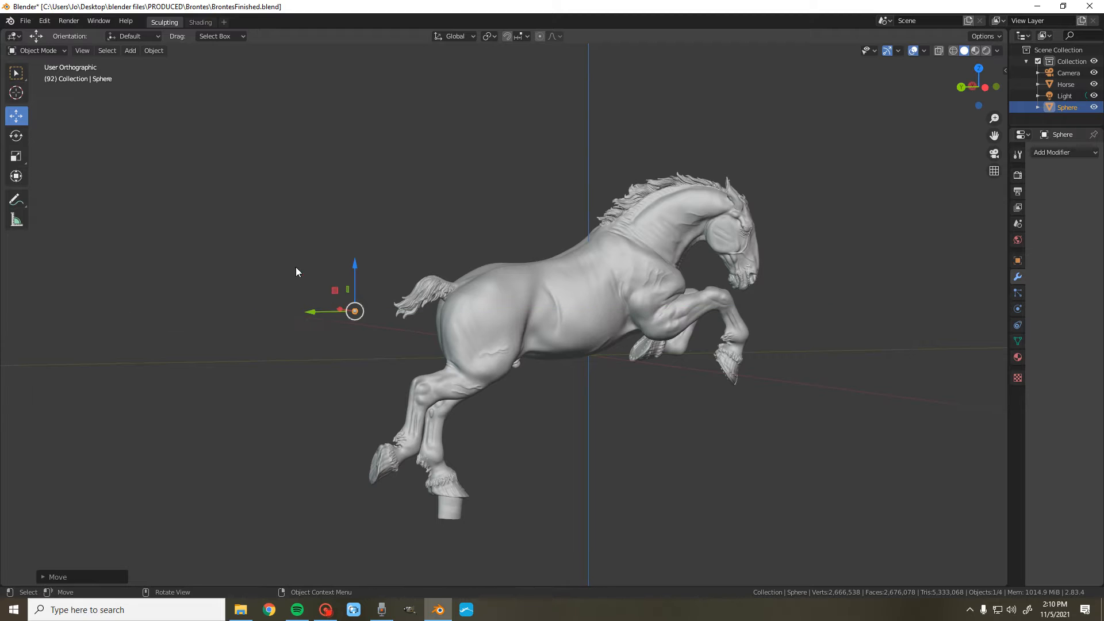
{"action": "scroll", "coordinate": [296, 272], "scroll_direction": "up", "scroll_amount": 1}
{"action": "scroll", "coordinate": [362, 308], "scroll_direction": "up", "scroll_amount": 4}
{"action": "scroll", "coordinate": [353, 312], "scroll_direction": "down", "scroll_amount": 4}
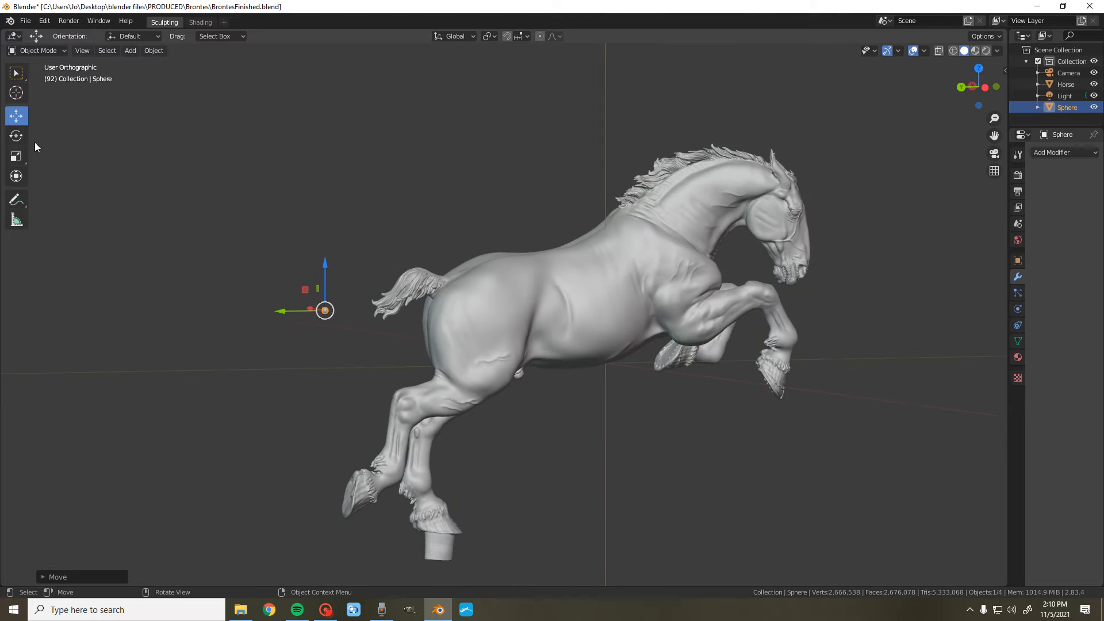
{"action": "left_click", "coordinate": [16, 155]}
{"action": "left_click_drag", "start_coordinate": [357, 291], "coordinate": [692, 81]}
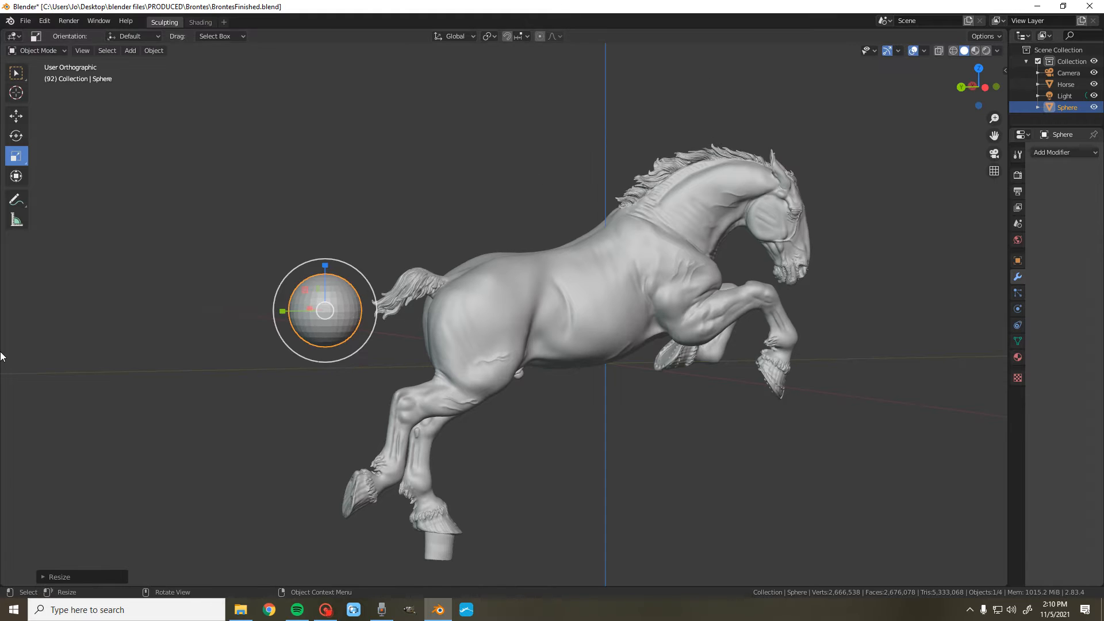
- Reposition the enlarged sphere so it sits over the horse's tail, close behind the rump
{"action": "left_click", "coordinate": [15, 117]}
{"action": "left_click_drag", "start_coordinate": [282, 314], "coordinate": [334, 314]}
{"action": "left_click_drag", "start_coordinate": [984, 97], "coordinate": [600, 299]}
{"action": "left_click_drag", "start_coordinate": [465, 391], "coordinate": [465, 382]}
{"action": "left_click_drag", "start_coordinate": [971, 88], "coordinate": [1066, 30]}
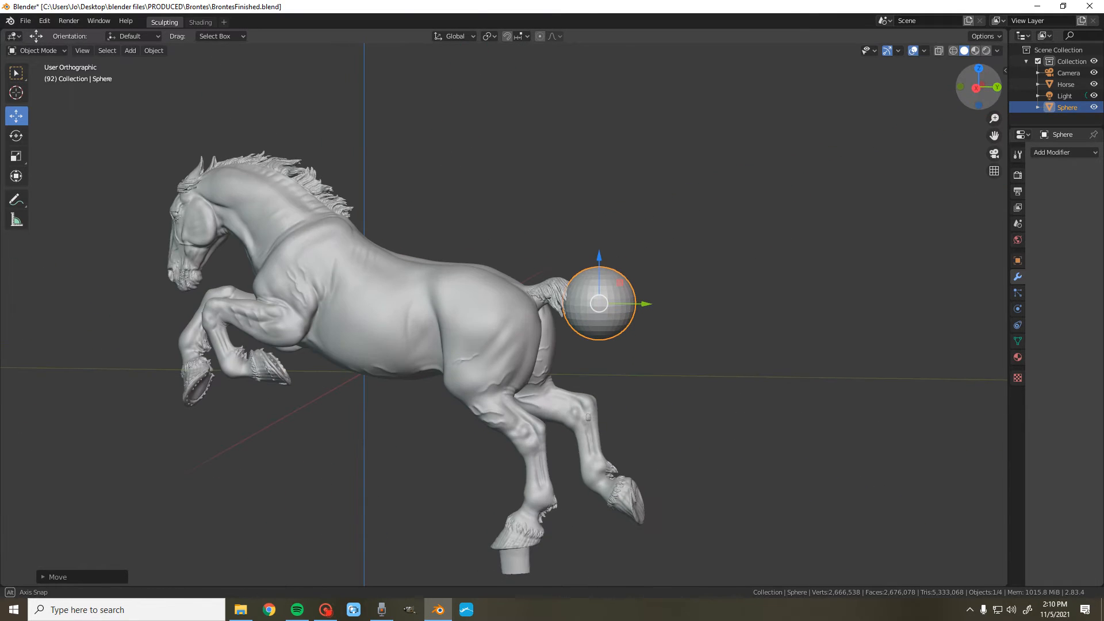
{"action": "left_click_drag", "start_coordinate": [643, 304], "coordinate": [628, 302]}
{"action": "left_click_drag", "start_coordinate": [978, 87], "coordinate": [1069, 88]}
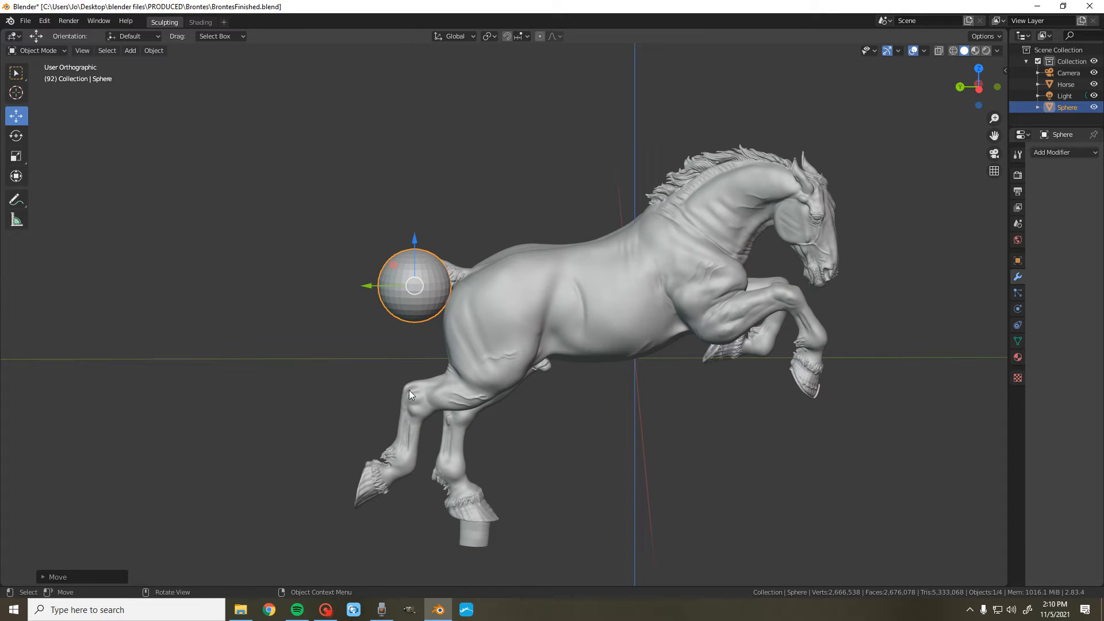
- Select only the sphere behind the horse and switch it to Sculpt Mode
{"action": "left_click", "coordinate": [407, 347]}
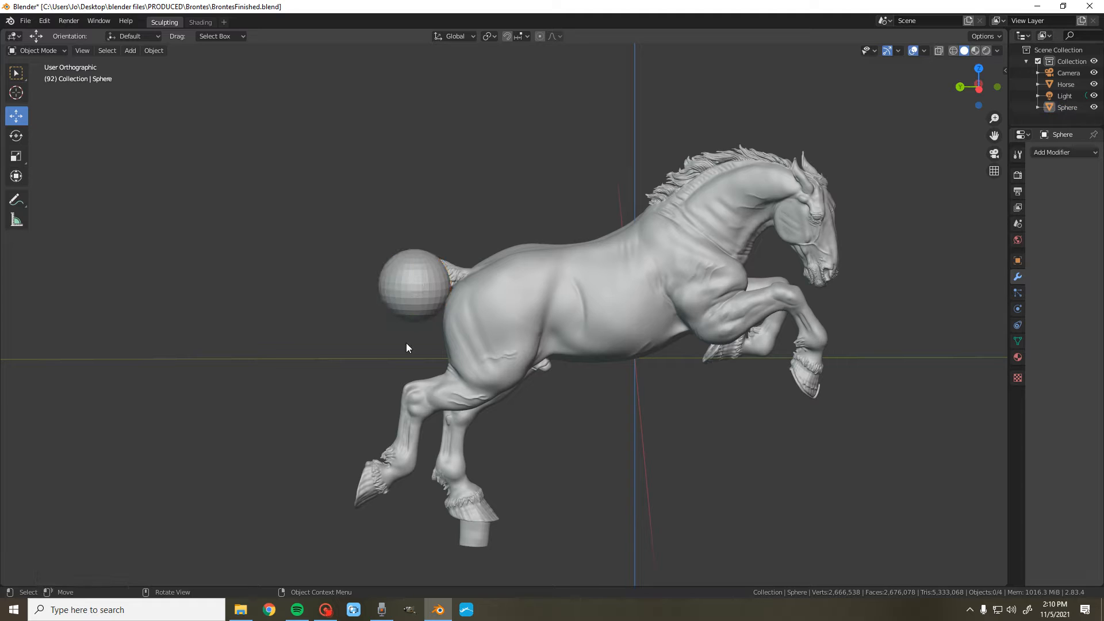
{"action": "left_click", "coordinate": [411, 293]}
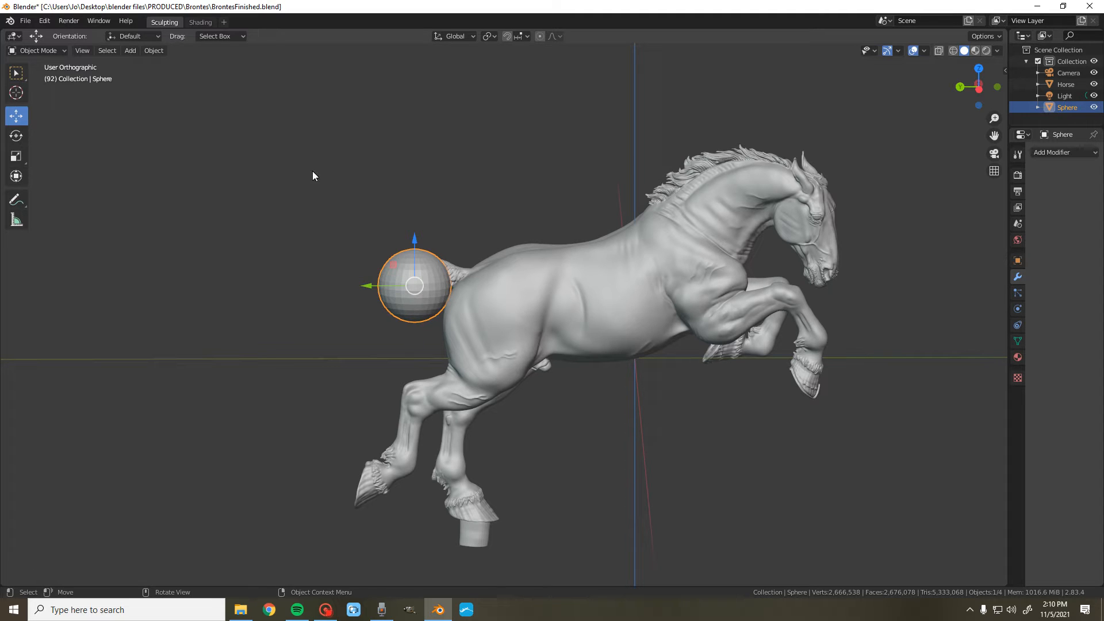
{"action": "left_click", "coordinate": [41, 50]}
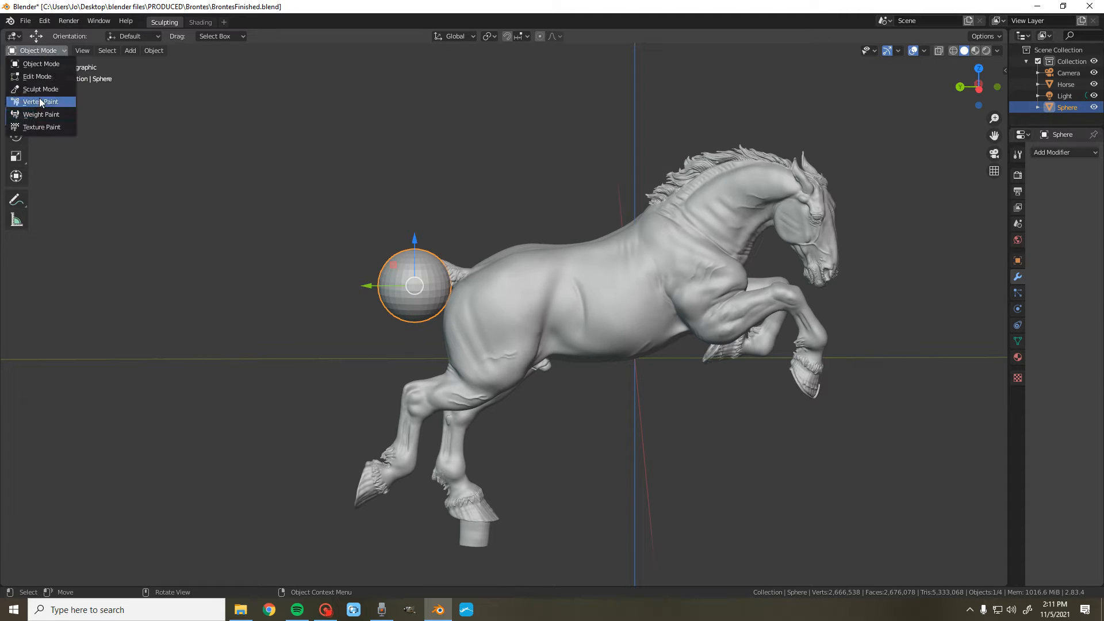
{"action": "left_click", "coordinate": [44, 89]}
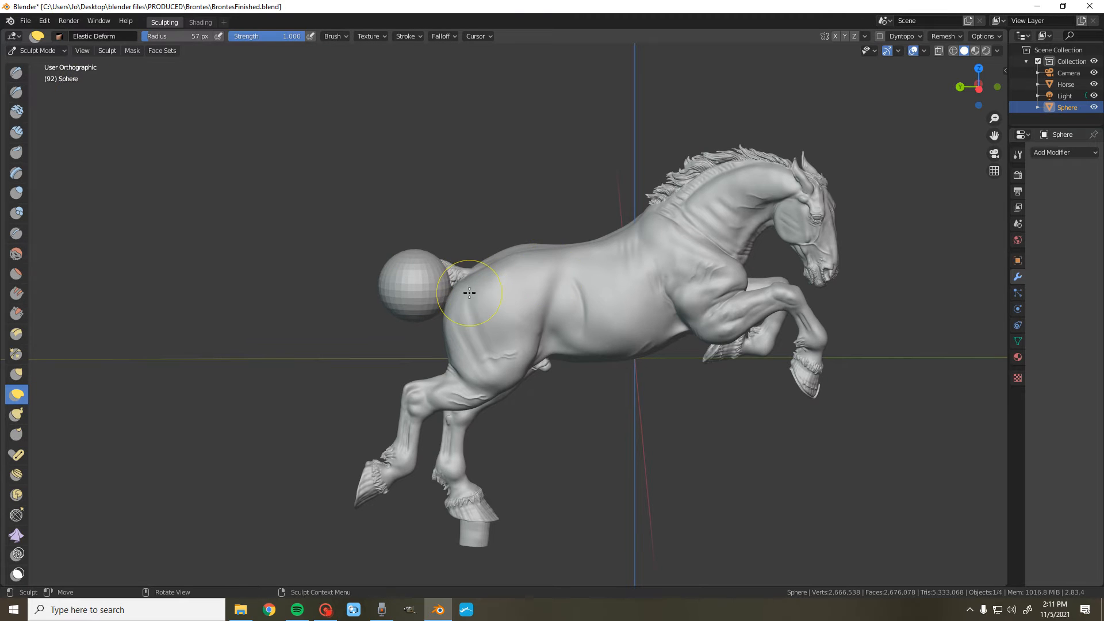
- Pull the rump-facing side of the sphere out toward the base of the horse's tail with the Elastic Deform brush
{"action": "scroll", "coordinate": [802, 175], "scroll_direction": "up", "scroll_amount": 4}
{"action": "scroll", "coordinate": [802, 175], "scroll_direction": "down", "scroll_amount": 4}
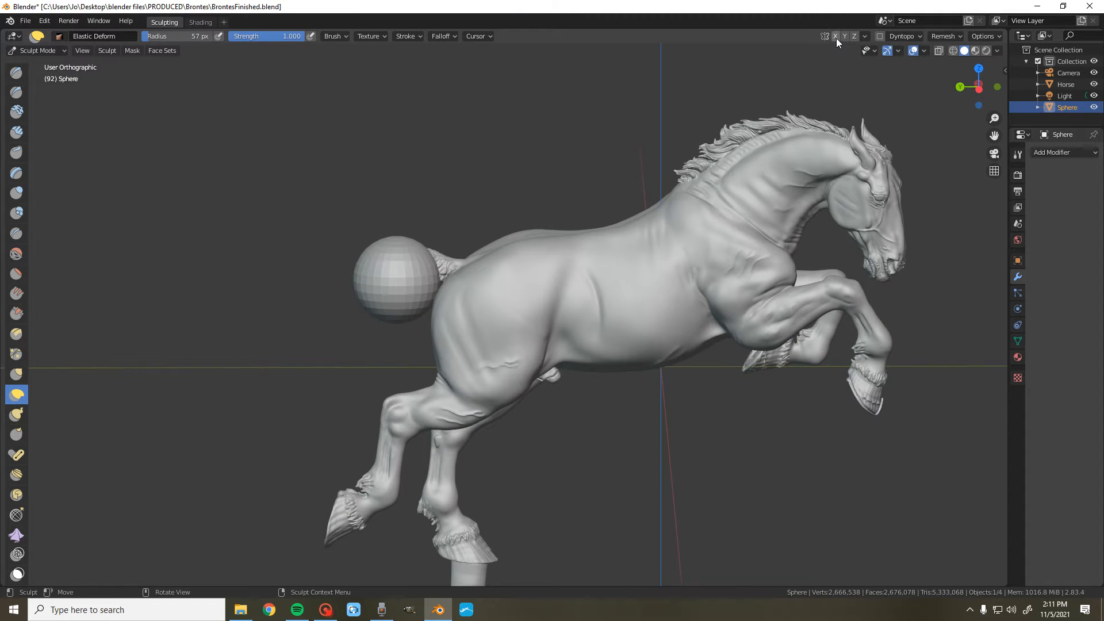
{"action": "left_click_drag", "start_coordinate": [975, 97], "coordinate": [1039, 86]}
{"action": "scroll", "coordinate": [197, 374], "scroll_direction": "down", "scroll_amount": 2}
{"action": "scroll", "coordinate": [563, 255], "scroll_direction": "up", "scroll_amount": 2}
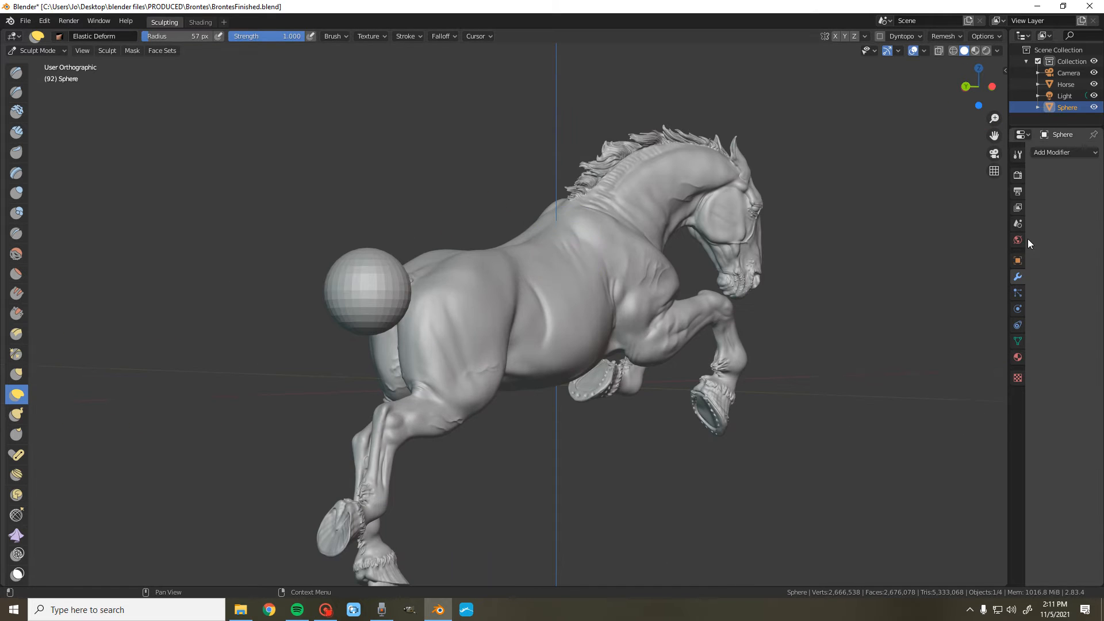
{"action": "left_click_drag", "start_coordinate": [994, 135], "coordinate": [1103, 184]}
{"action": "left_click_drag", "start_coordinate": [983, 92], "coordinate": [923, 90]}
{"action": "scroll", "coordinate": [601, 371], "scroll_direction": "down", "scroll_amount": 3}
{"action": "scroll", "coordinate": [545, 389], "scroll_direction": "up", "scroll_amount": 5}
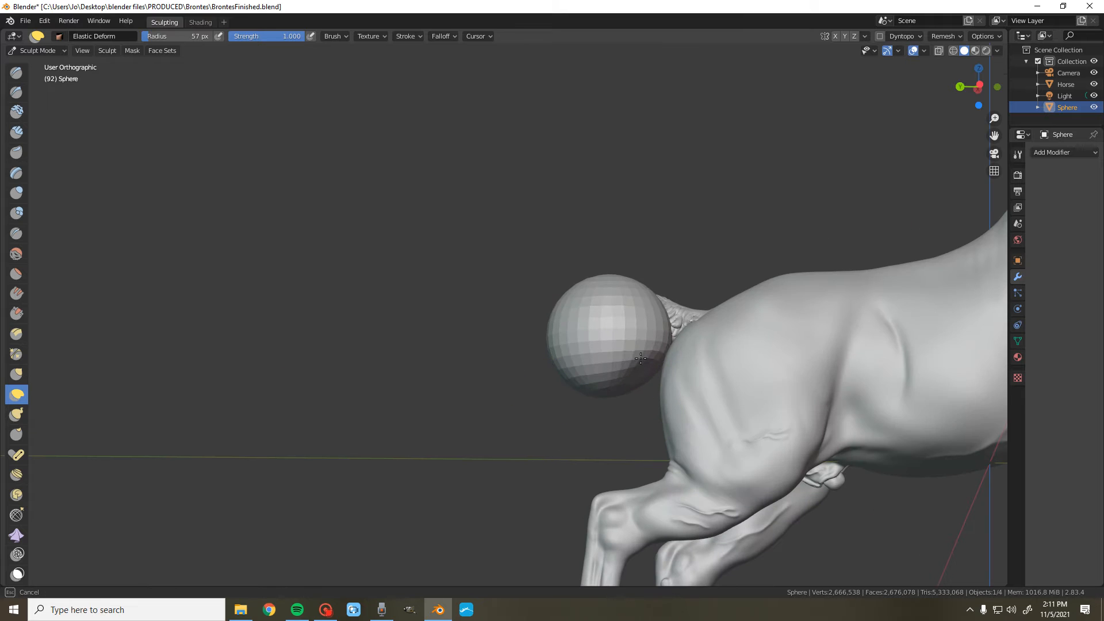
{"action": "scroll", "coordinate": [775, 242], "scroll_direction": "down", "scroll_amount": 1}
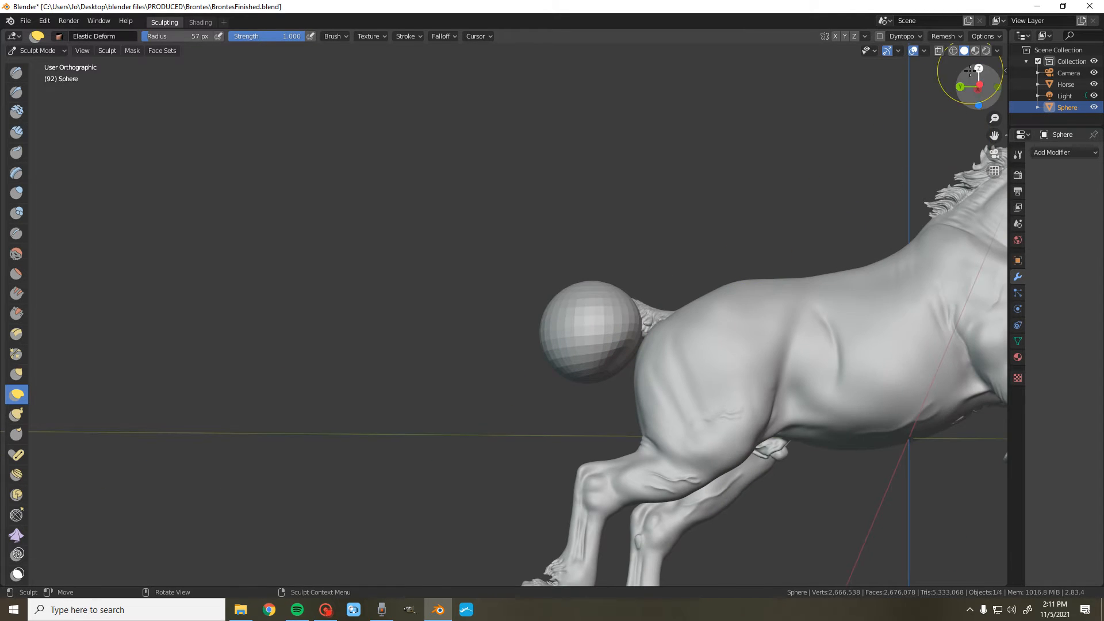
{"action": "left_click_drag", "start_coordinate": [970, 77], "coordinate": [972, 184]}
{"action": "scroll", "coordinate": [485, 552], "scroll_direction": "up", "scroll_amount": 3}
{"action": "mouse_move", "coordinate": [680, 482]}
{"action": "left_mouse_down"}
{"action": "mouse_move", "coordinate": [688, 495]}
{"action": "mouse_move", "coordinate": [722, 481]}
{"action": "mouse_move", "coordinate": [734, 507]}
{"action": "mouse_move", "coordinate": [733, 496]}
{"action": "left_mouse_up"}
{"action": "left_click_drag", "start_coordinate": [992, 98], "coordinate": [992, 27]}
{"action": "scroll", "coordinate": [786, 343], "scroll_direction": "up", "scroll_amount": 2}
{"action": "left_click_drag", "start_coordinate": [805, 451], "coordinate": [858, 441]}
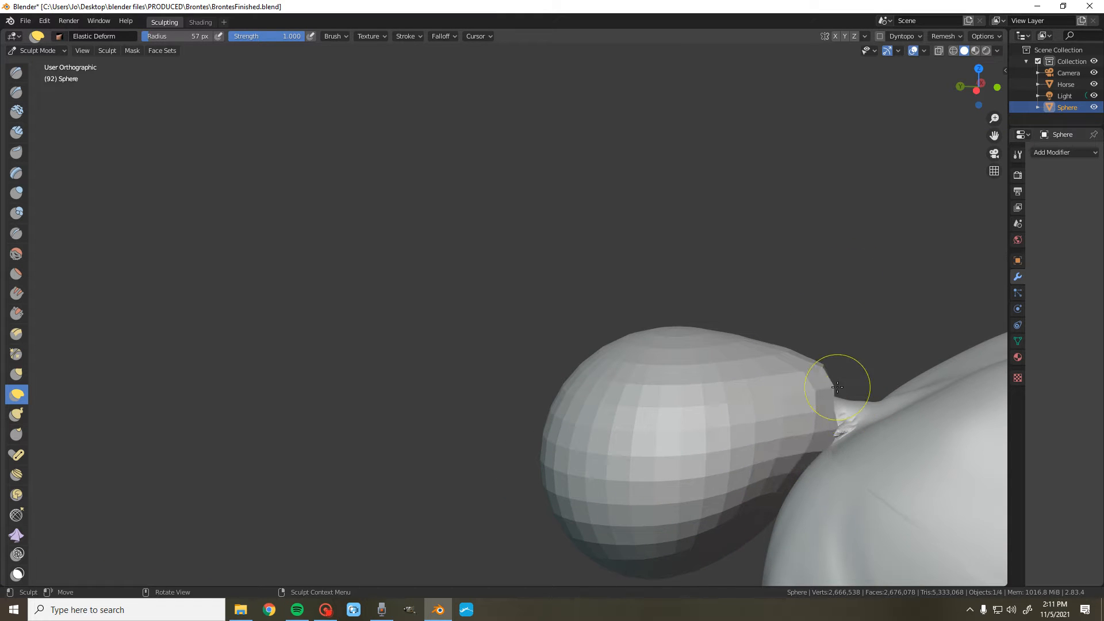
- Stretch the sphere's tip onto the tail base from the horse's opposite side with Elastic Deform
{"action": "left_click_drag", "start_coordinate": [978, 82], "coordinate": [712, 84]}
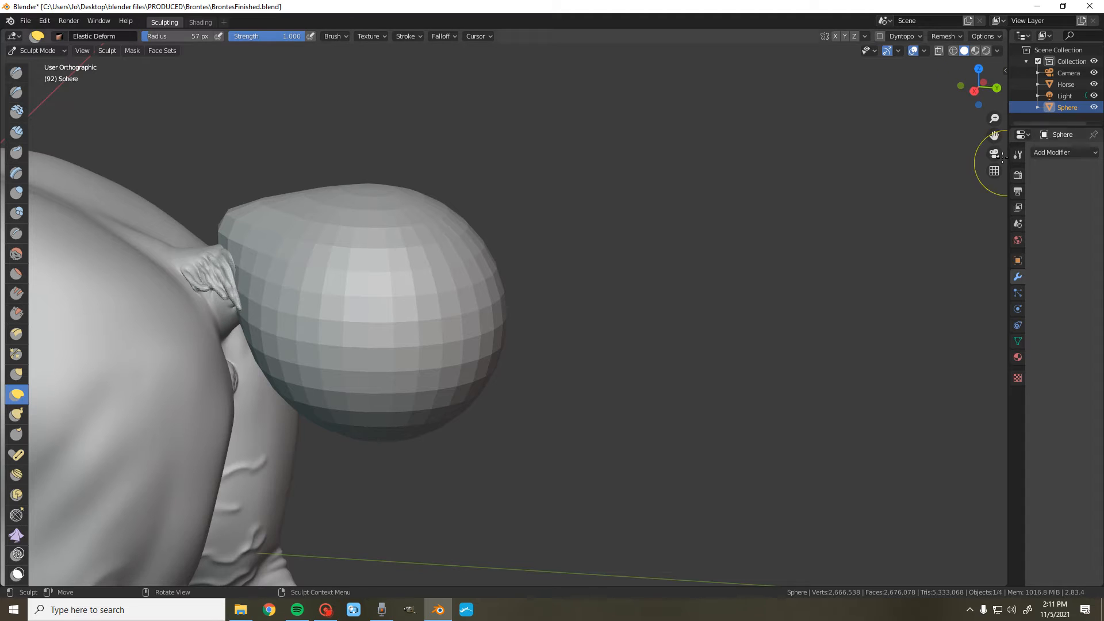
{"action": "left_click_drag", "start_coordinate": [994, 136], "coordinate": [1103, 199]}
{"action": "scroll", "coordinate": [554, 303], "scroll_direction": "down", "scroll_amount": 1}
{"action": "scroll", "coordinate": [554, 304], "scroll_direction": "down", "scroll_amount": 1}
{"action": "mouse_move", "coordinate": [523, 320]}
{"action": "left_mouse_down"}
{"action": "mouse_move", "coordinate": [492, 306]}
{"action": "mouse_move", "coordinate": [458, 312]}
{"action": "mouse_move", "coordinate": [467, 320]}
{"action": "left_mouse_up"}
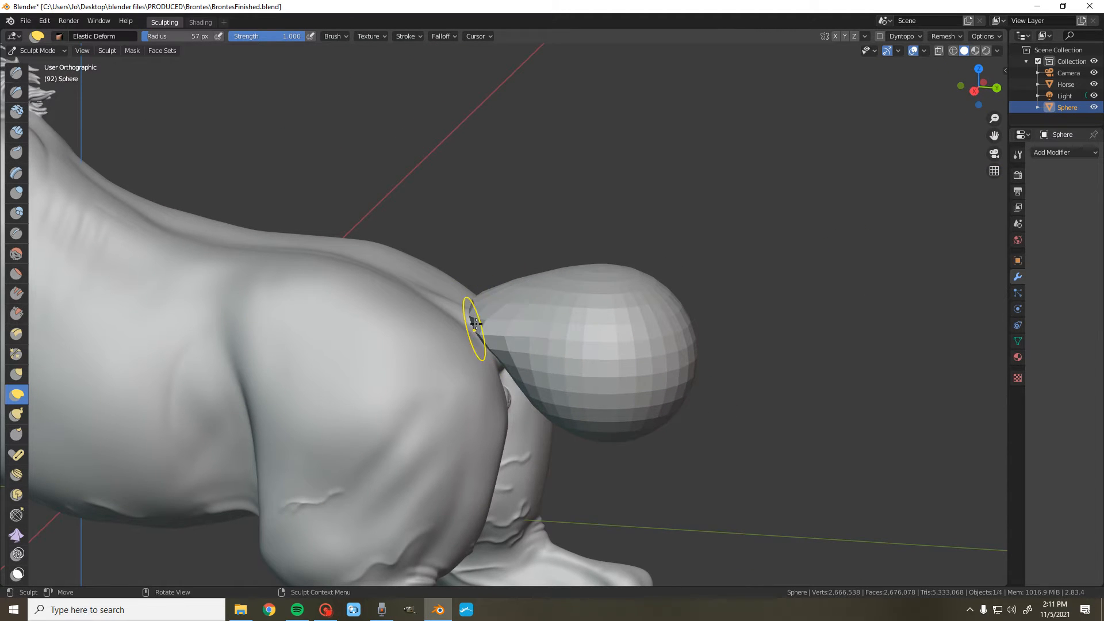
- Reshape the sphere's rump-facing side with Elastic Deform, pulling its lower edge toward the rump and its tip up over the tail base
{"action": "scroll", "coordinate": [547, 374], "scroll_direction": "up", "scroll_amount": 4}
{"action": "left_click_drag", "start_coordinate": [972, 101], "coordinate": [939, 57]}
{"action": "left_click_drag", "start_coordinate": [994, 135], "coordinate": [908, 0]}
{"action": "left_click_drag", "start_coordinate": [562, 335], "coordinate": [510, 357]}
{"action": "mouse_move", "coordinate": [503, 291]}
{"action": "left_mouse_down"}
{"action": "mouse_move", "coordinate": [480, 273]}
{"action": "mouse_move", "coordinate": [494, 246]}
{"action": "left_mouse_up"}
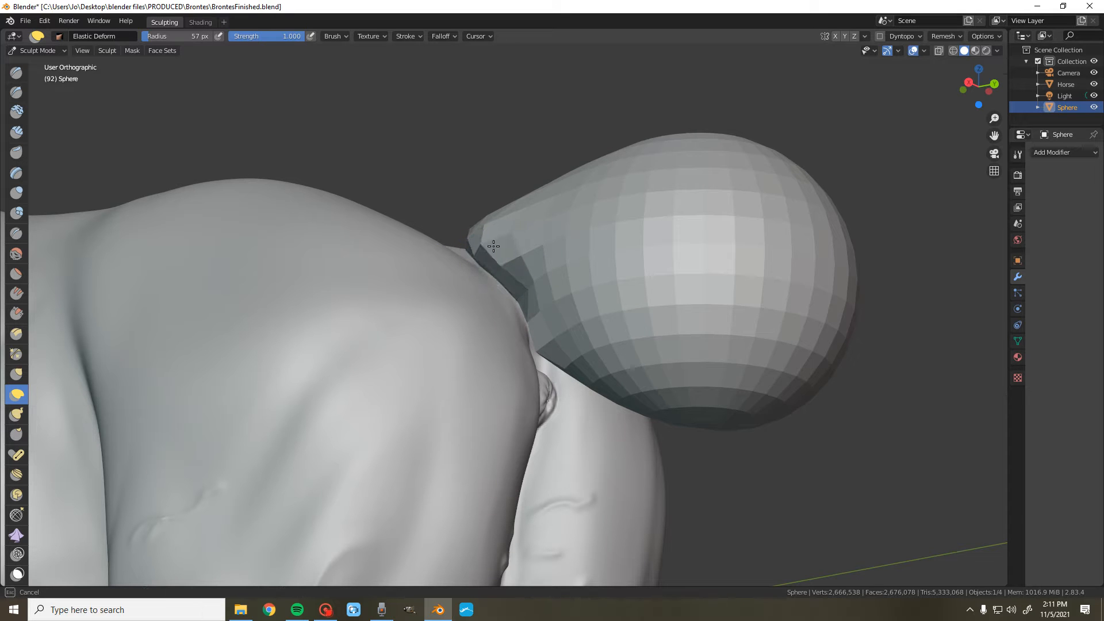
- Refine the narrow end of the sphere against the tail base from the horse's other side with Elastic Deform
{"action": "mouse_move", "coordinate": [977, 87]}
{"action": "left_mouse_down"}
{"action": "mouse_move", "coordinate": [946, 129]}
{"action": "mouse_move", "coordinate": [978, 146]}
{"action": "mouse_move", "coordinate": [922, 94]}
{"action": "left_mouse_up"}
{"action": "scroll", "coordinate": [801, 362], "scroll_direction": "up", "scroll_amount": 2}
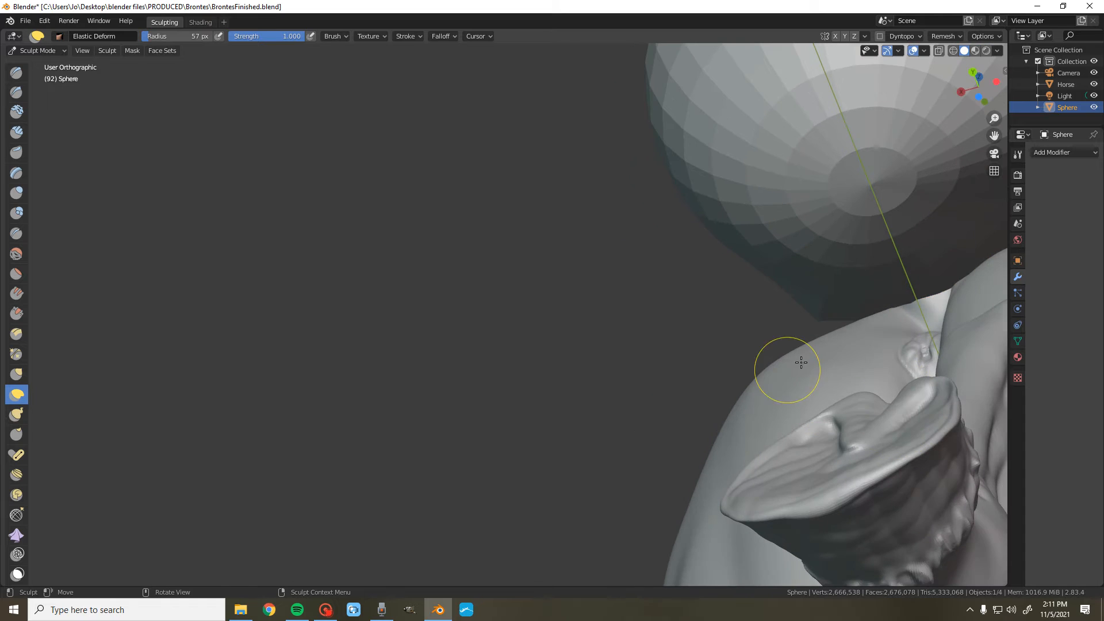
{"action": "scroll", "coordinate": [920, 403], "scroll_direction": "down", "scroll_amount": 3}
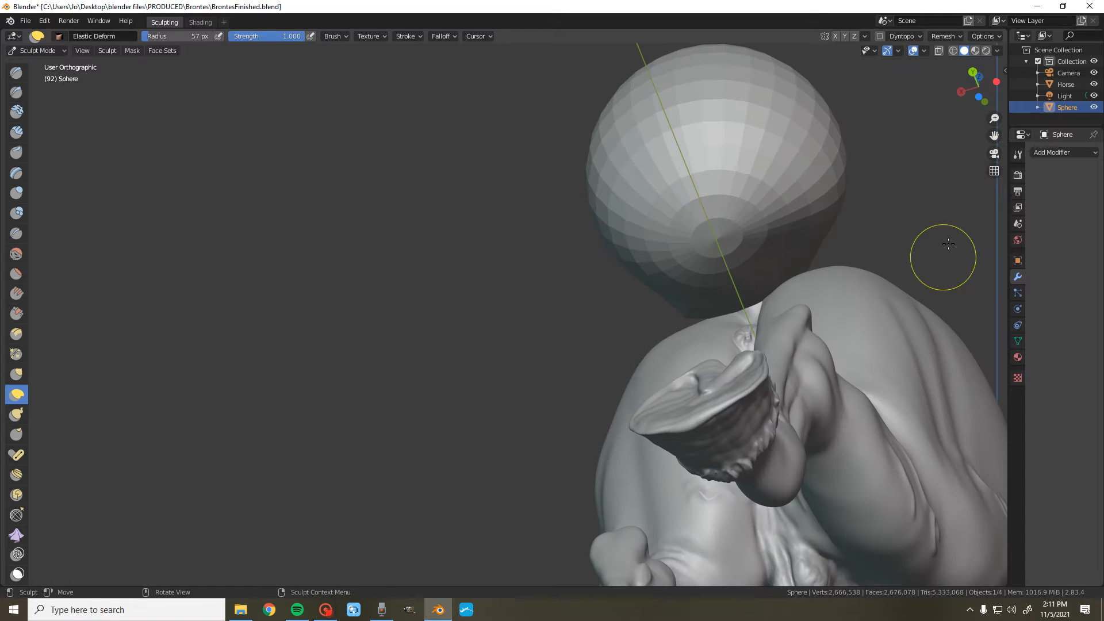
{"action": "left_click_drag", "start_coordinate": [978, 77], "coordinate": [970, 85]}
{"action": "mouse_move", "coordinate": [748, 212]}
{"action": "left_mouse_down"}
{"action": "mouse_move", "coordinate": [741, 200]}
{"action": "mouse_move", "coordinate": [776, 178]}
{"action": "left_mouse_up"}
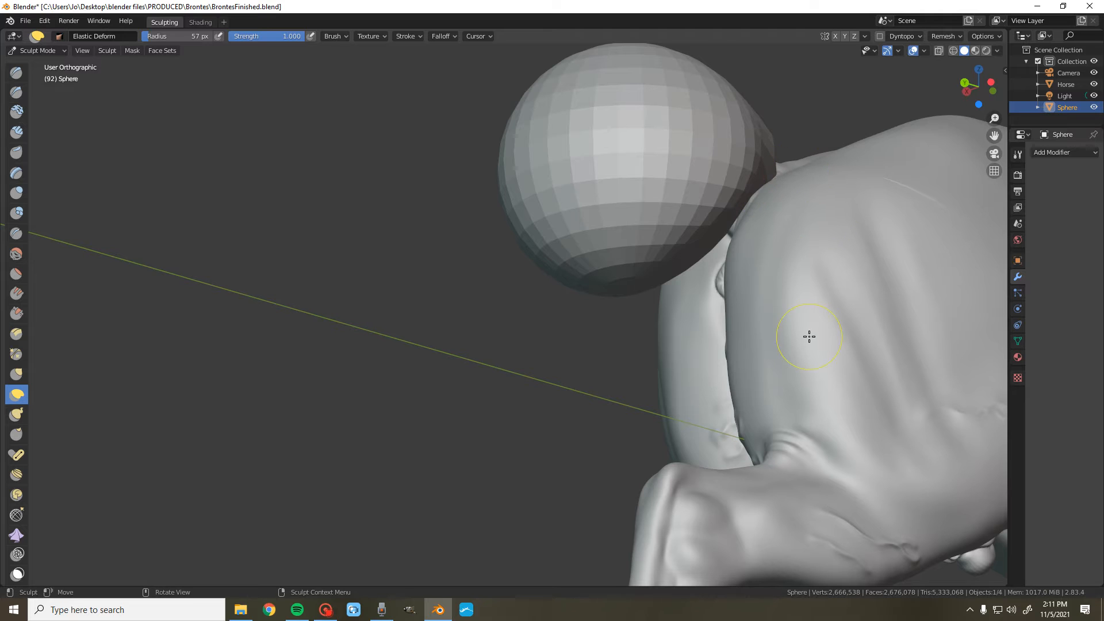
{"action": "scroll", "coordinate": [808, 335], "scroll_direction": "down", "scroll_amount": 1}
{"action": "left_click_drag", "start_coordinate": [969, 79], "coordinate": [950, 83]}
{"action": "scroll", "coordinate": [719, 269], "scroll_direction": "up", "scroll_amount": 2}
{"action": "left_click_drag", "start_coordinate": [585, 292], "coordinate": [609, 295]}
{"action": "scroll", "coordinate": [626, 289], "scroll_direction": "down", "scroll_amount": 1}
{"action": "left_click_drag", "start_coordinate": [969, 86], "coordinate": [954, 87]}
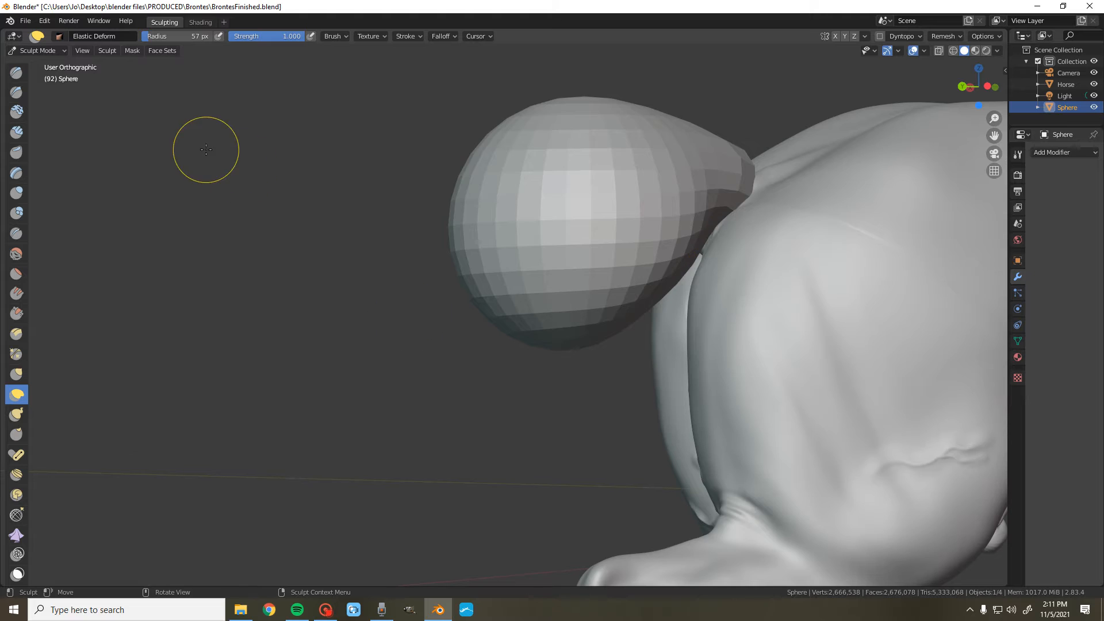
- Return the sphere to Object Mode and deselect it
{"action": "scroll", "coordinate": [206, 150], "scroll_direction": "down", "scroll_amount": 3}
{"action": "left_click", "coordinate": [60, 53]}
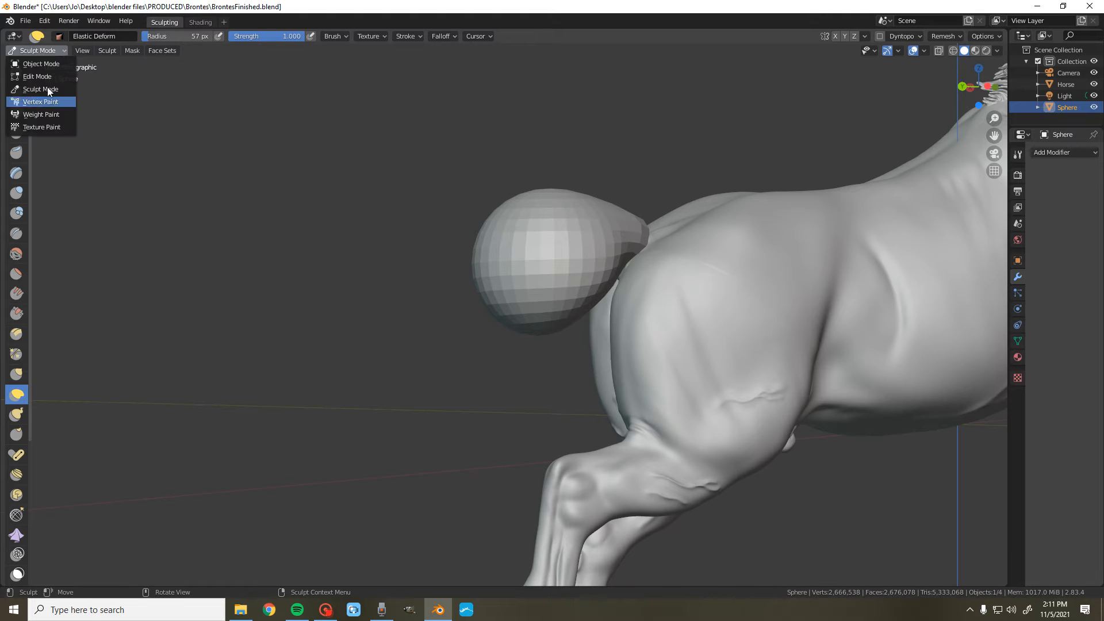
{"action": "left_click", "coordinate": [40, 64]}
{"action": "scroll", "coordinate": [333, 297], "scroll_direction": "down", "scroll_amount": 5}
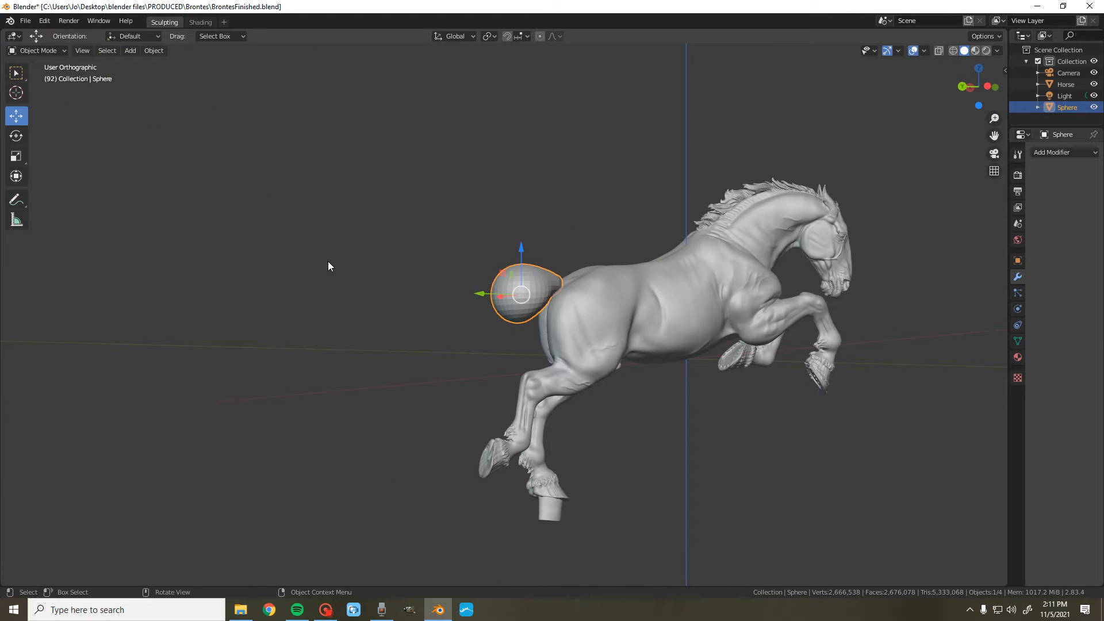
{"action": "left_click", "coordinate": [328, 265]}
- Select the horse and add a Boolean modifier to it
{"action": "left_click_drag", "start_coordinate": [989, 130], "coordinate": [864, 44]}
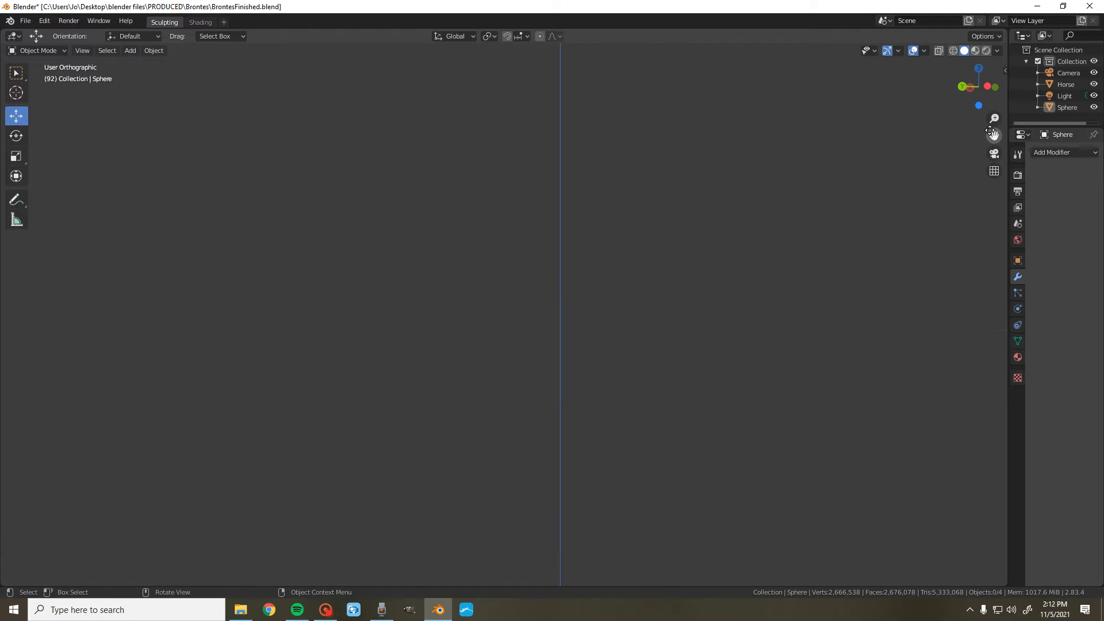
{"action": "left_click_drag", "start_coordinate": [990, 130], "coordinate": [742, 40]}
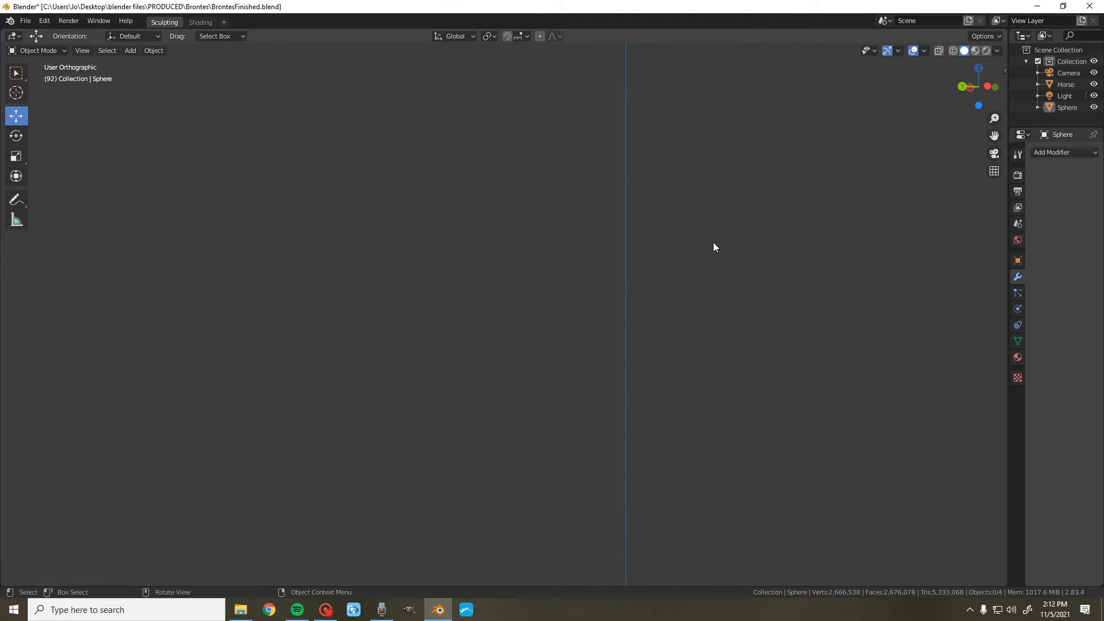
{"action": "scroll", "coordinate": [737, 205], "scroll_direction": "down", "scroll_amount": 8}
{"action": "left_click_drag", "start_coordinate": [993, 136], "coordinate": [1065, 286]}
{"action": "scroll", "coordinate": [836, 202], "scroll_direction": "up", "scroll_amount": 5}
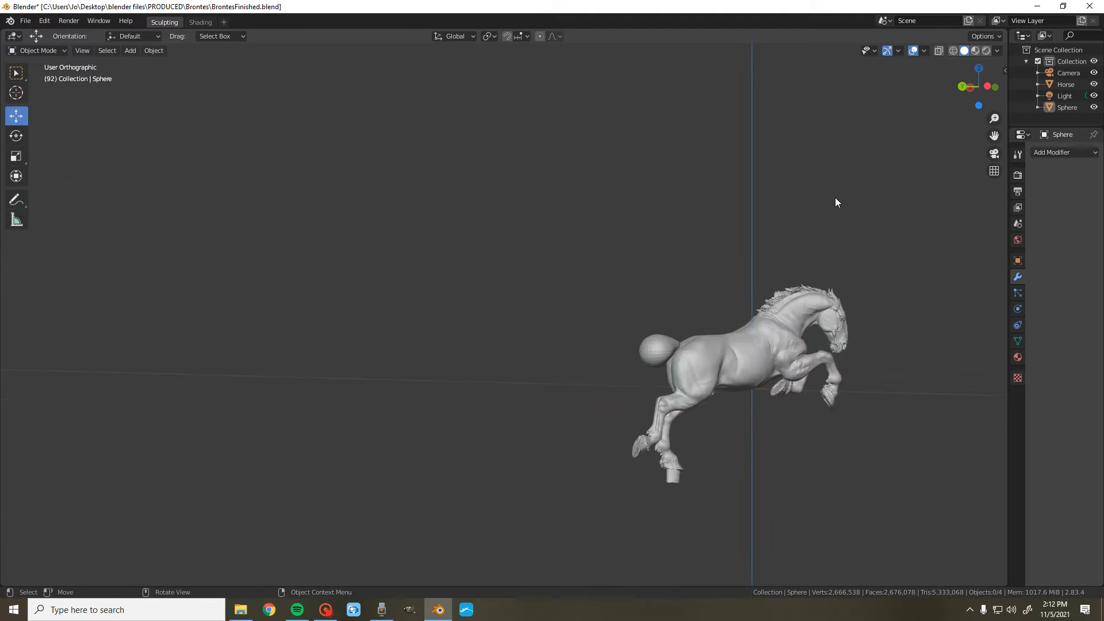
{"action": "scroll", "coordinate": [837, 202], "scroll_direction": "up", "scroll_amount": 2}
{"action": "left_click_drag", "start_coordinate": [994, 136], "coordinate": [824, 6]}
{"action": "left_click_drag", "start_coordinate": [987, 92], "coordinate": [950, 95]}
{"action": "left_click_drag", "start_coordinate": [994, 136], "coordinate": [842, 129]}
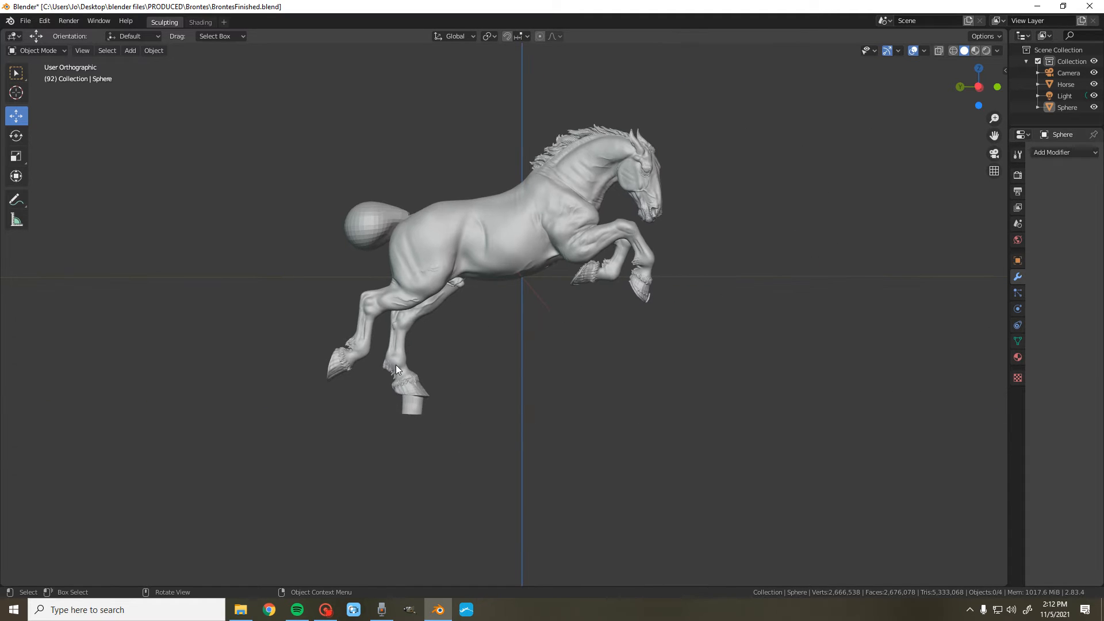
{"action": "left_click", "coordinate": [468, 223]}
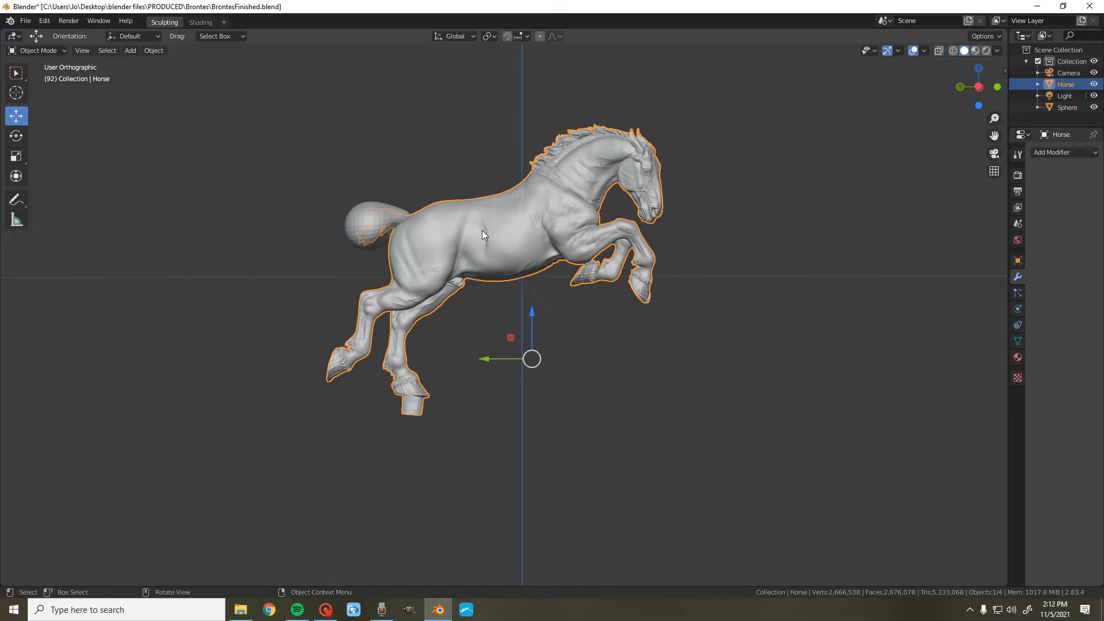
{"action": "left_click_drag", "start_coordinate": [1009, 223], "coordinate": [873, 223]}
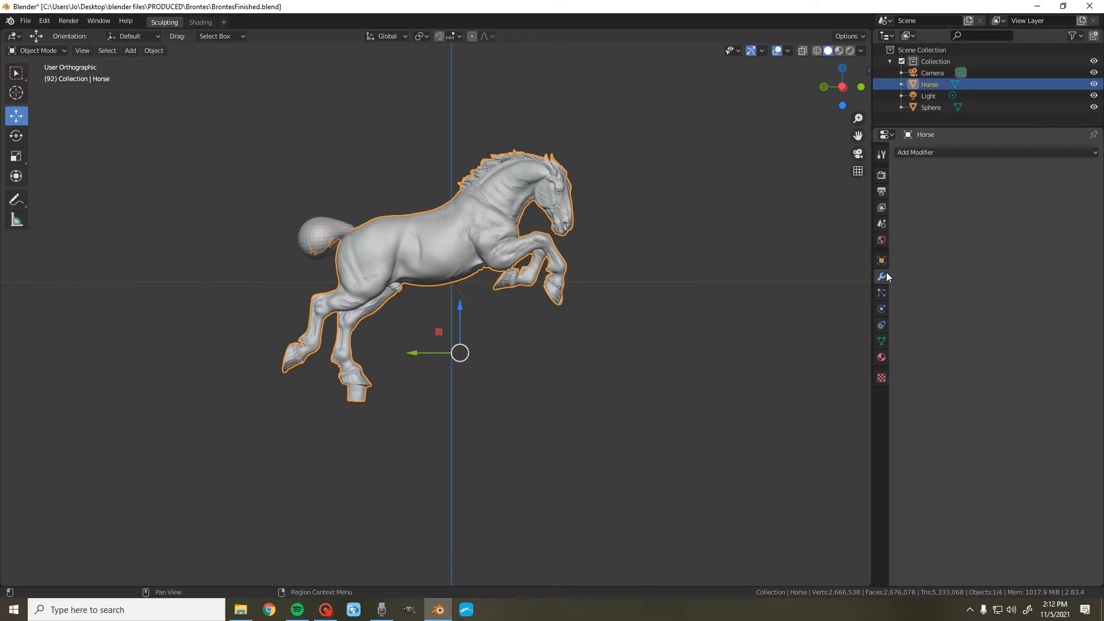
{"action": "left_click", "coordinate": [928, 153]}
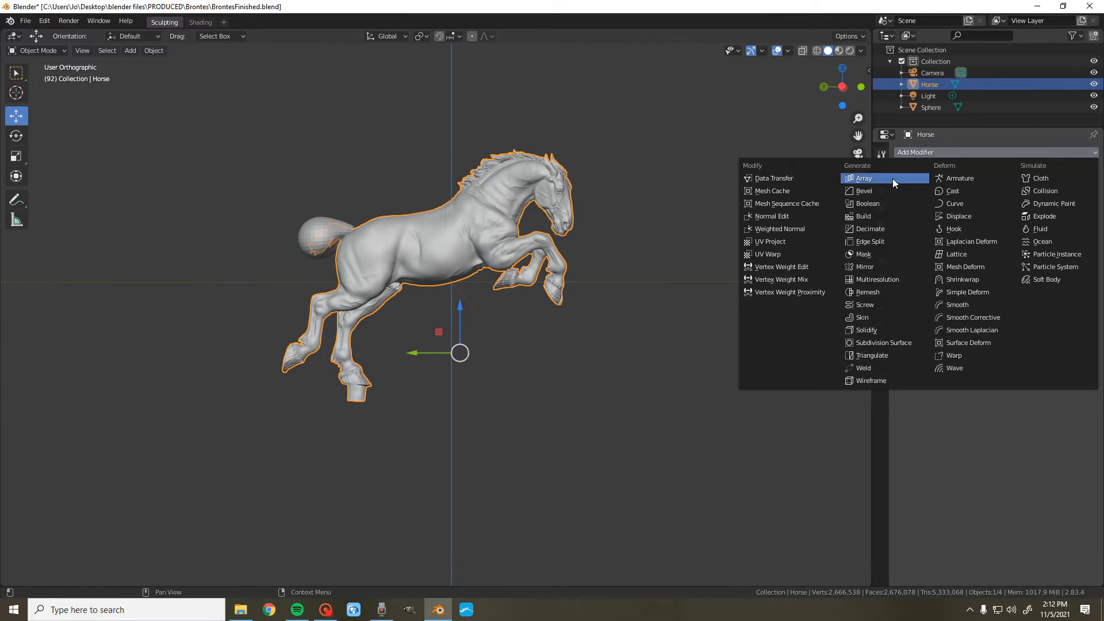
{"action": "left_click", "coordinate": [867, 204]}
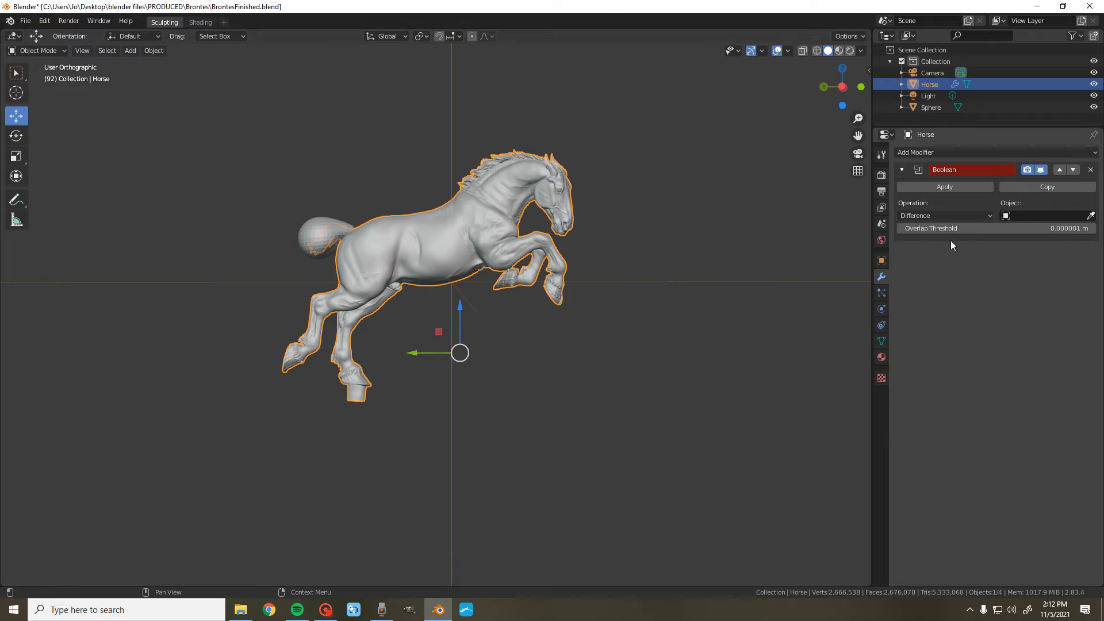
- Pick the sphere as the object of the horse's Boolean modifier with the Difference operation, and apply the modifier
{"action": "left_click", "coordinate": [1091, 217]}
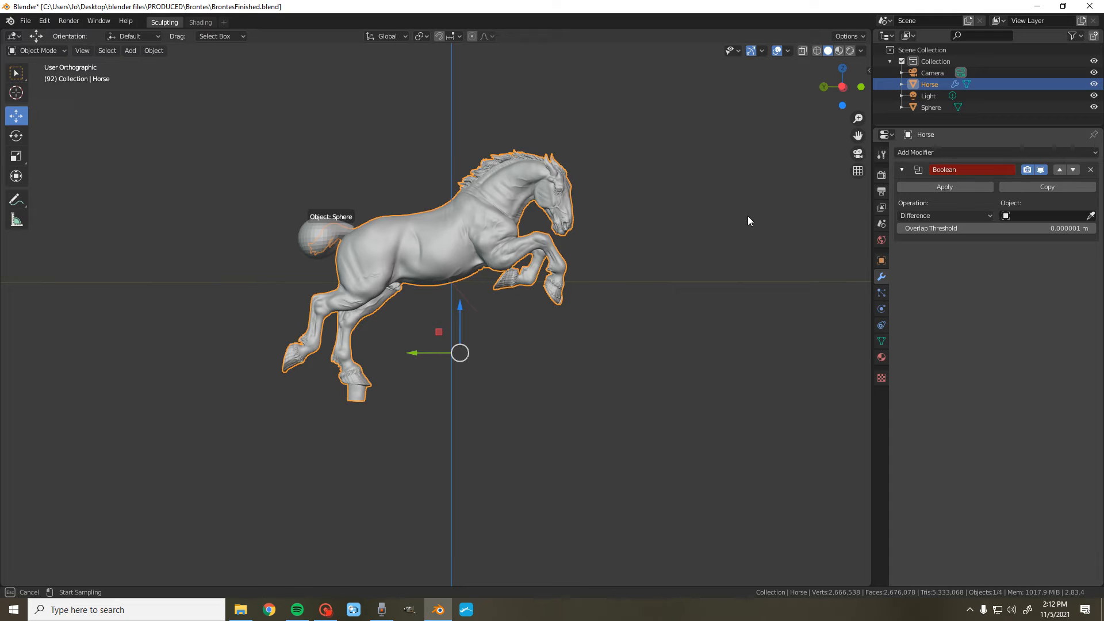
{"action": "left_click", "coordinate": [311, 229]}
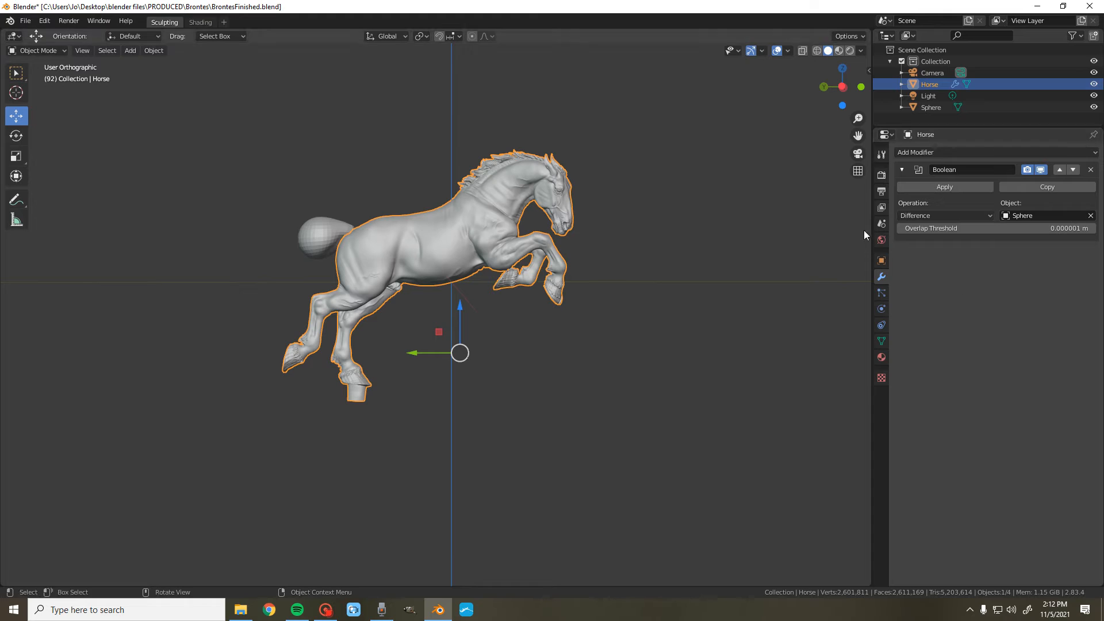
{"action": "left_click", "coordinate": [952, 190]}
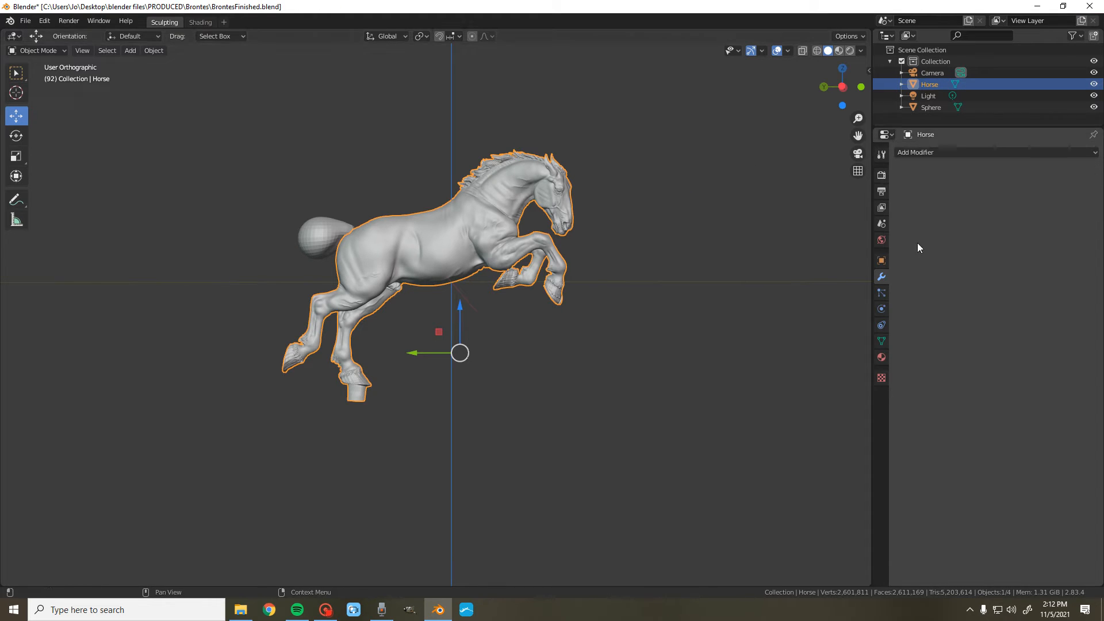
- Select the sphere and move it along the Y axis, well clear of the horse's rump
{"action": "left_click_drag", "start_coordinate": [858, 135], "coordinate": [975, 166]}
{"action": "left_click_drag", "start_coordinate": [835, 105], "coordinate": [856, 105]}
{"action": "scroll", "coordinate": [526, 365], "scroll_direction": "up", "scroll_amount": 3}
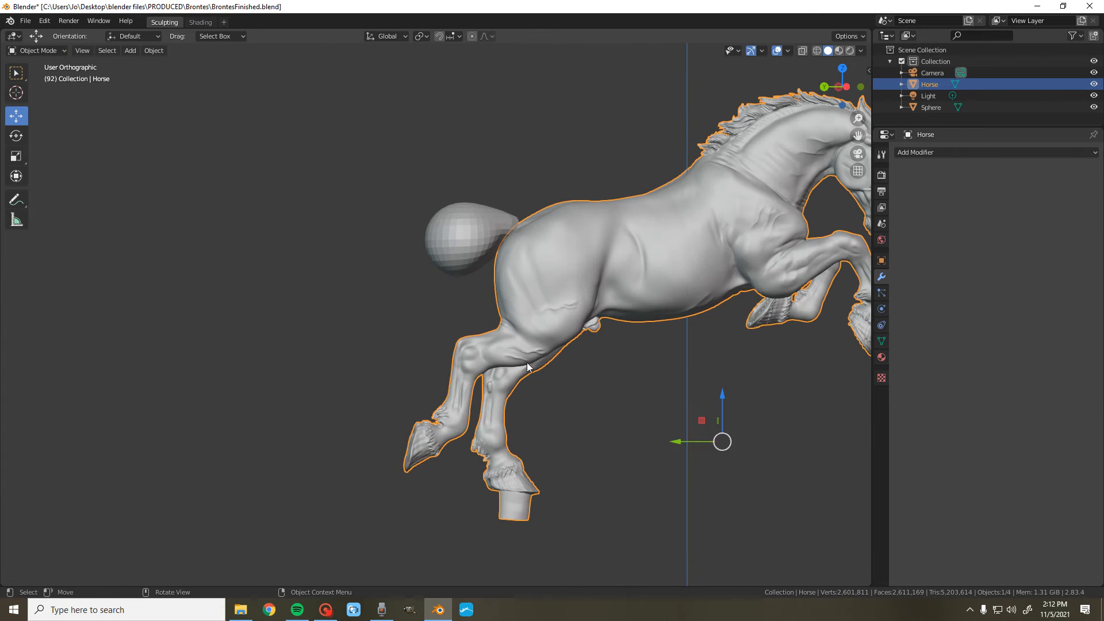
{"action": "scroll", "coordinate": [485, 321], "scroll_direction": "down", "scroll_amount": 1}
{"action": "left_click", "coordinate": [449, 257]}
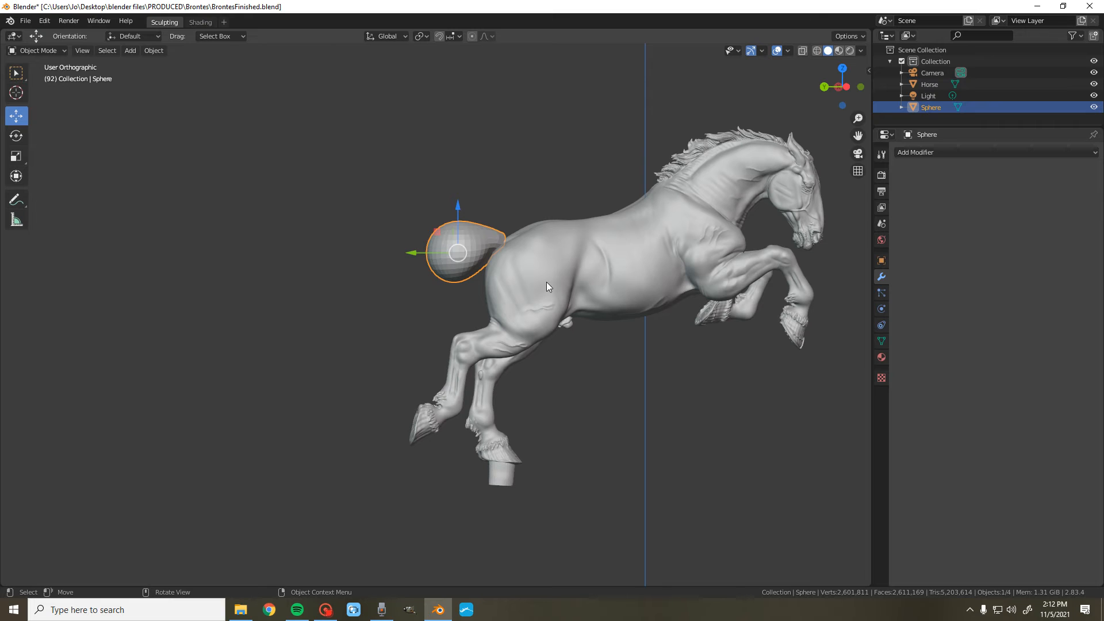
{"action": "left_click_drag", "start_coordinate": [412, 256], "coordinate": [269, 257]}
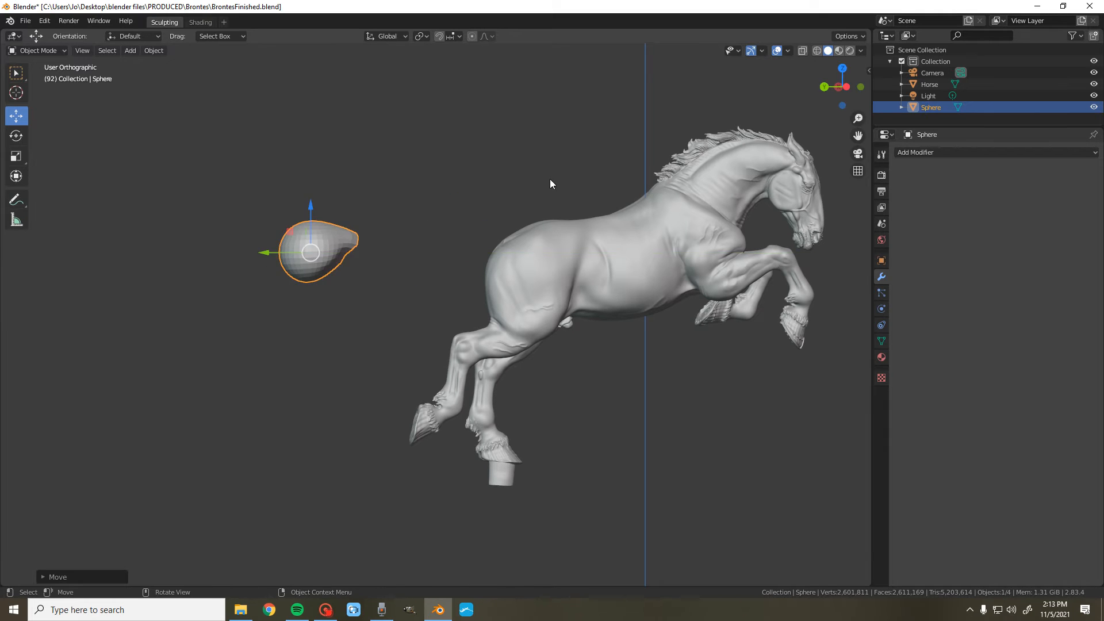
- Delete the sphere from the scene
{"action": "scroll", "coordinate": [550, 180], "scroll_direction": "up", "scroll_amount": 2}
{"action": "left_click_drag", "start_coordinate": [839, 86], "coordinate": [684, 202]}
{"action": "scroll", "coordinate": [683, 198], "scroll_direction": "up", "scroll_amount": 2}
{"action": "scroll", "coordinate": [719, 155], "scroll_direction": "down", "scroll_amount": 4}
{"action": "left_click_drag", "start_coordinate": [842, 86], "coordinate": [750, 40]}
{"action": "left_click_drag", "start_coordinate": [129, 316], "coordinate": [86, 318]}
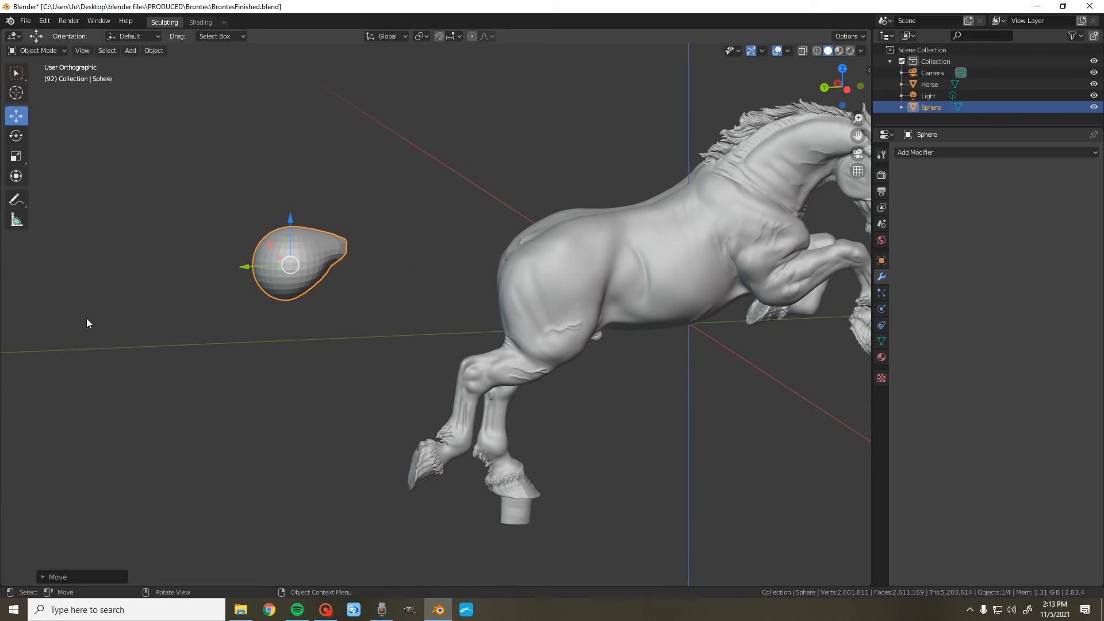
{"action": "right_click", "coordinate": [322, 254]}
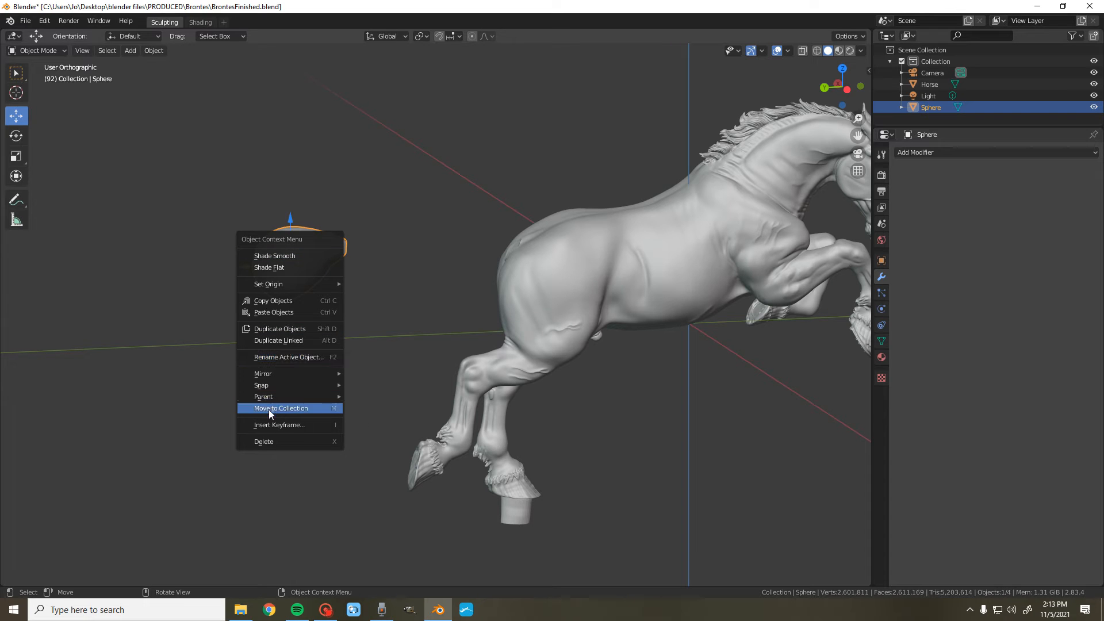
{"action": "left_click", "coordinate": [270, 441]}
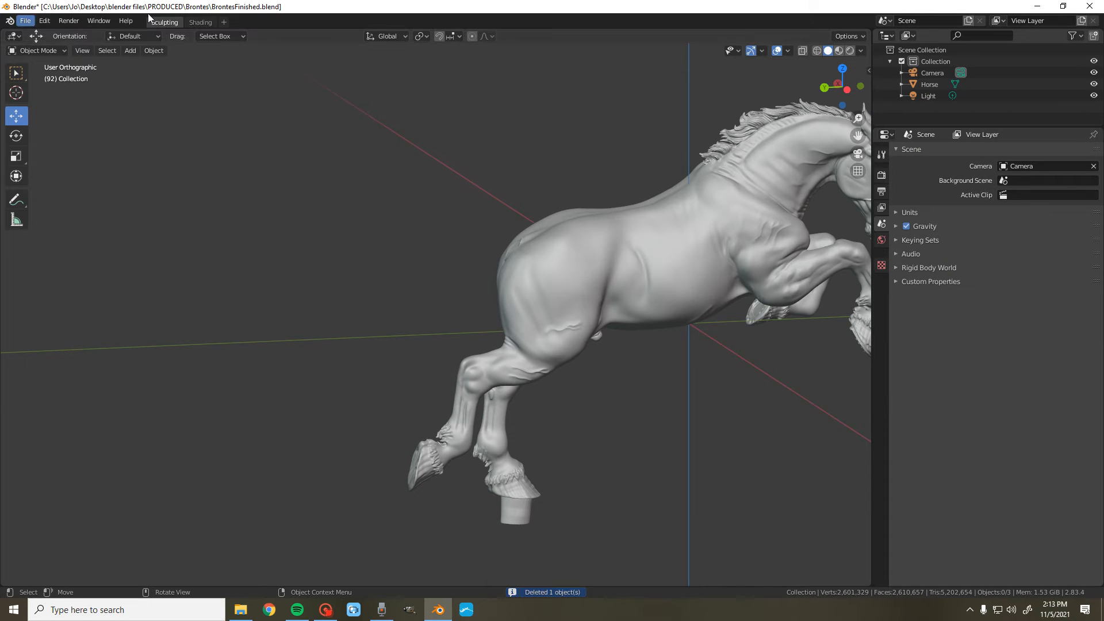
- Select the horse and switch it to Edit Mode
{"action": "left_click_drag", "start_coordinate": [857, 135], "coordinate": [682, 88]}
{"action": "left_click_drag", "start_coordinate": [849, 109], "coordinate": [816, 158]}
{"action": "mouse_move", "coordinate": [834, 81]}
{"action": "left_mouse_down"}
{"action": "mouse_move", "coordinate": [819, 99]}
{"action": "mouse_move", "coordinate": [835, 68]}
{"action": "mouse_move", "coordinate": [825, 97]}
{"action": "left_mouse_up"}
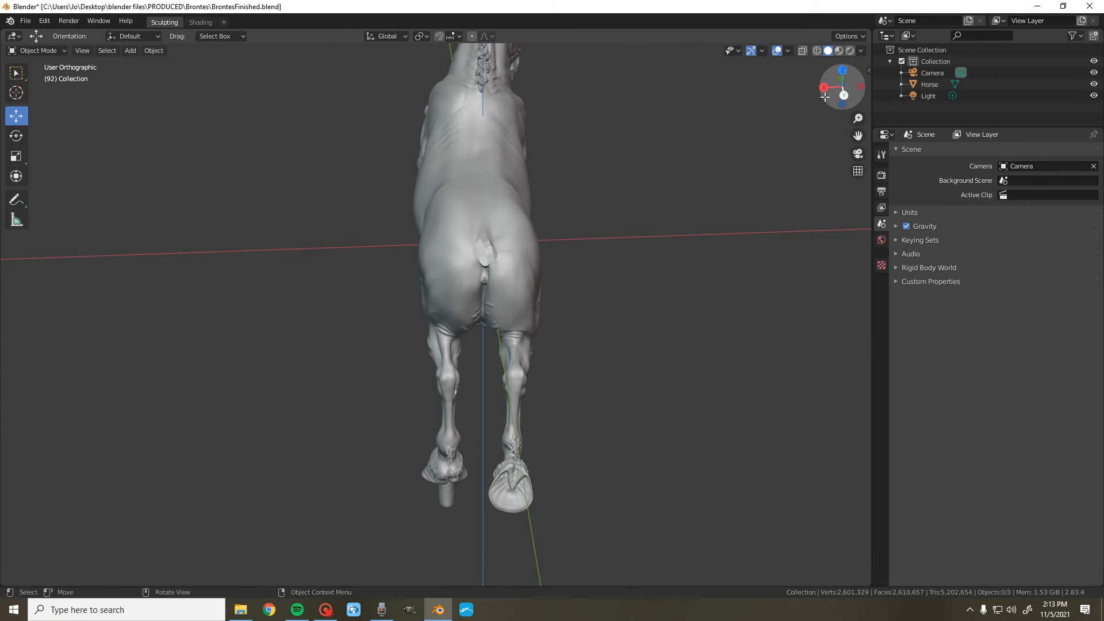
{"action": "left_click", "coordinate": [36, 51]}
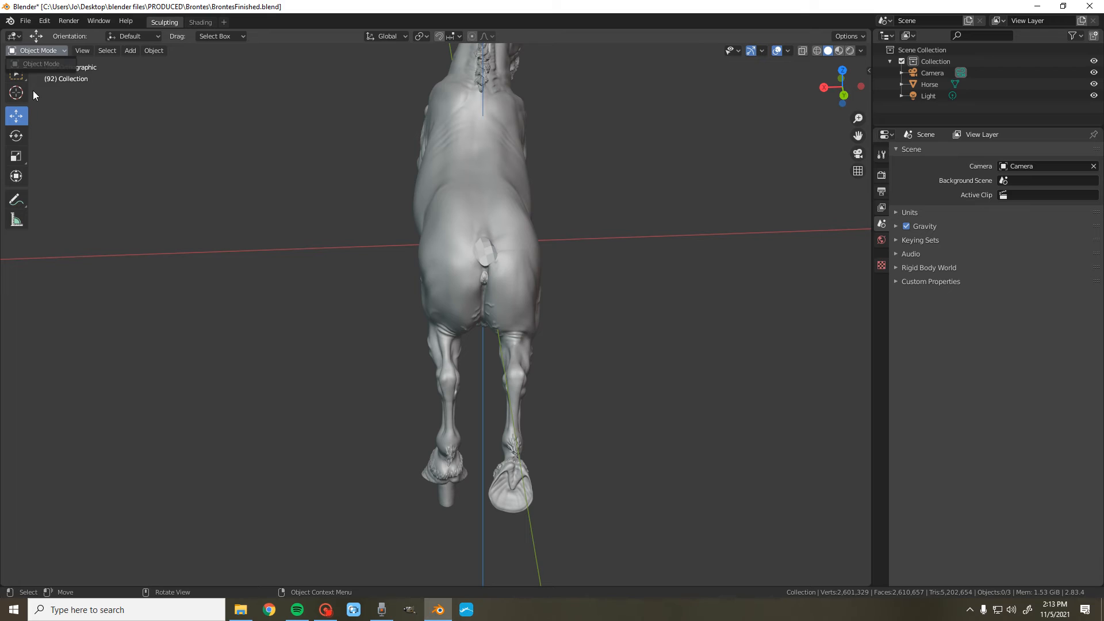
{"action": "left_click", "coordinate": [439, 242]}
{"action": "left_click", "coordinate": [57, 50]}
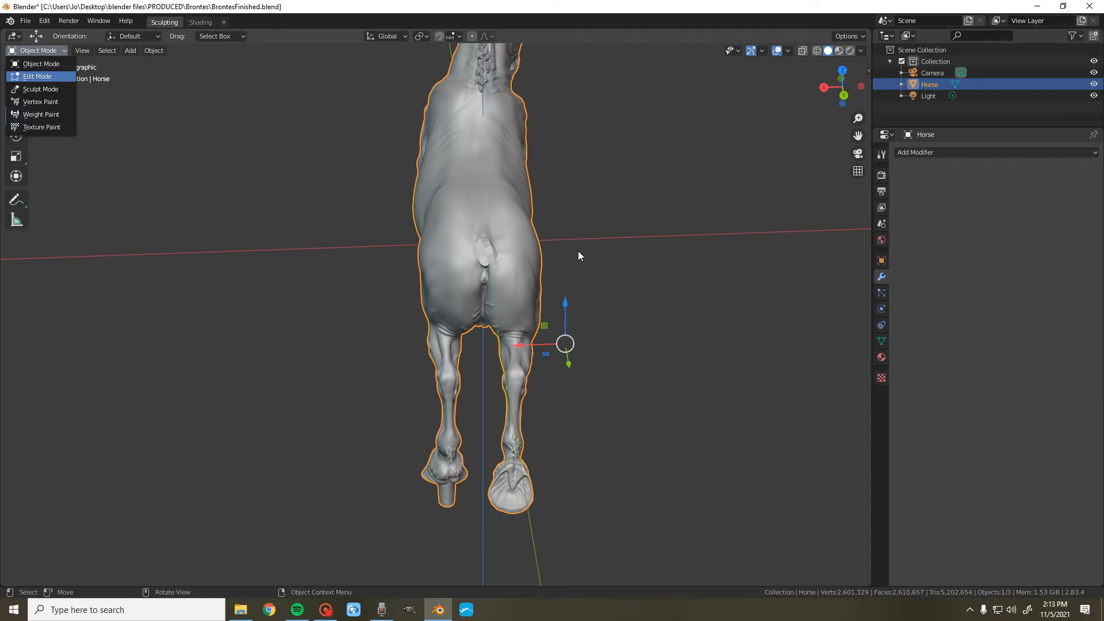
- Examine the mesh density of the cut faces at the tail base compared with the surrounding rump
{"action": "scroll", "coordinate": [555, 246], "scroll_direction": "up", "scroll_amount": 6}
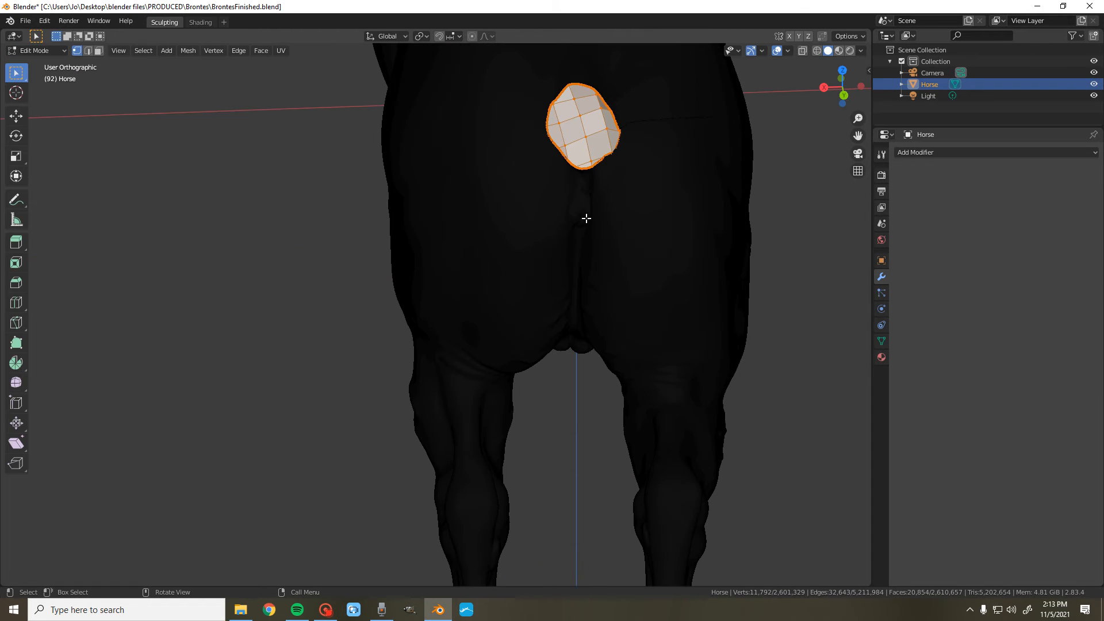
{"action": "scroll", "coordinate": [586, 216], "scroll_direction": "down", "scroll_amount": 1}
{"action": "left_click_drag", "start_coordinate": [864, 86], "coordinate": [434, 120]}
{"action": "scroll", "coordinate": [362, 362], "scroll_direction": "up", "scroll_amount": 10}
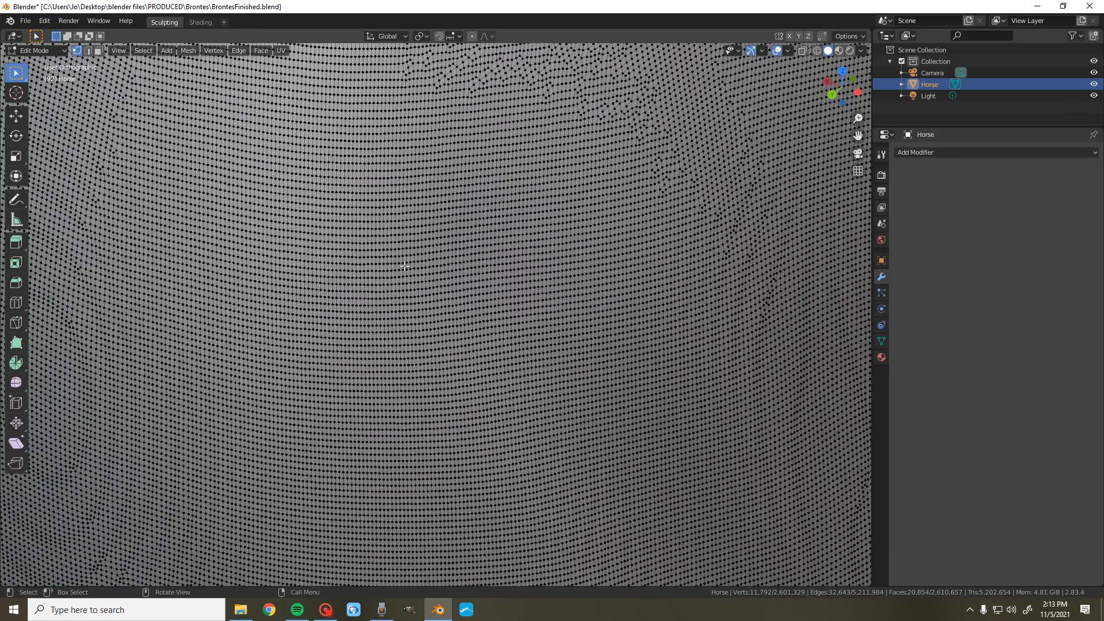
{"action": "scroll", "coordinate": [371, 345], "scroll_direction": "down", "scroll_amount": 8}
{"action": "key", "text": "KP_Decimal"}
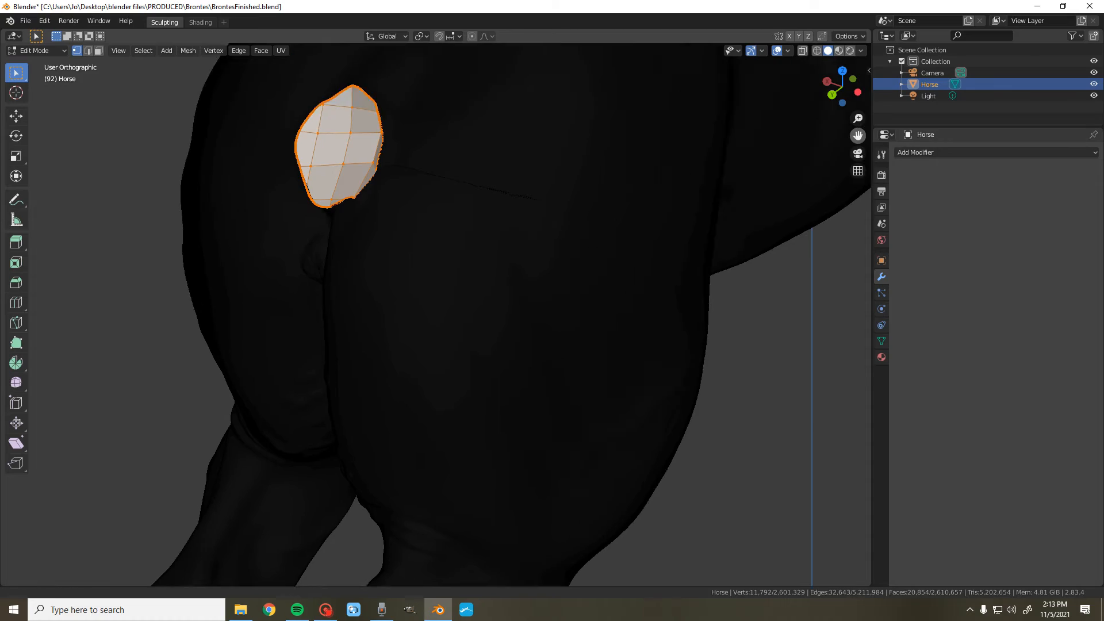
{"action": "scroll", "coordinate": [521, 298], "scroll_direction": "down", "scroll_amount": 13}
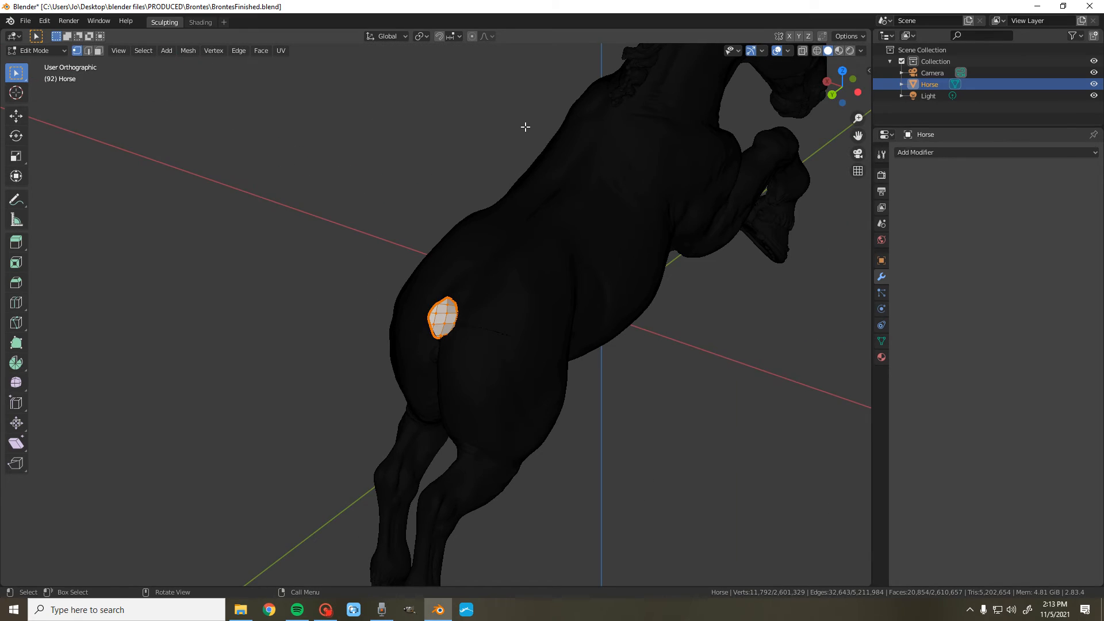
{"action": "scroll", "coordinate": [107, 135], "scroll_direction": "down", "scroll_amount": 1}
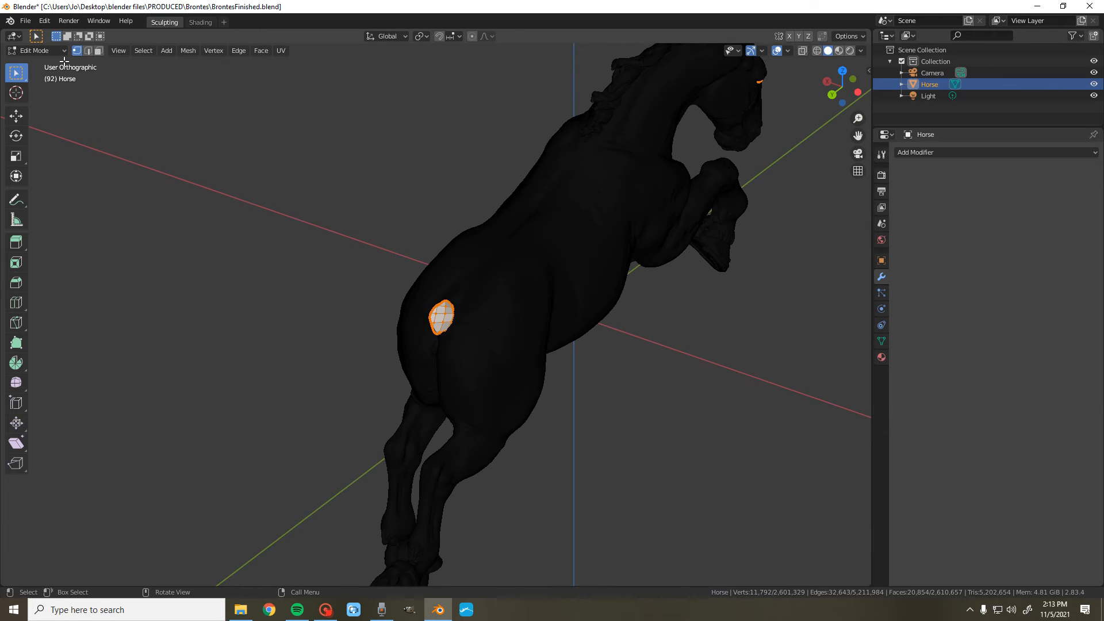
- Switch the horse to Sculpt Mode and remesh it with a voxel size of 0.1 m
{"action": "left_click", "coordinate": [49, 51]}
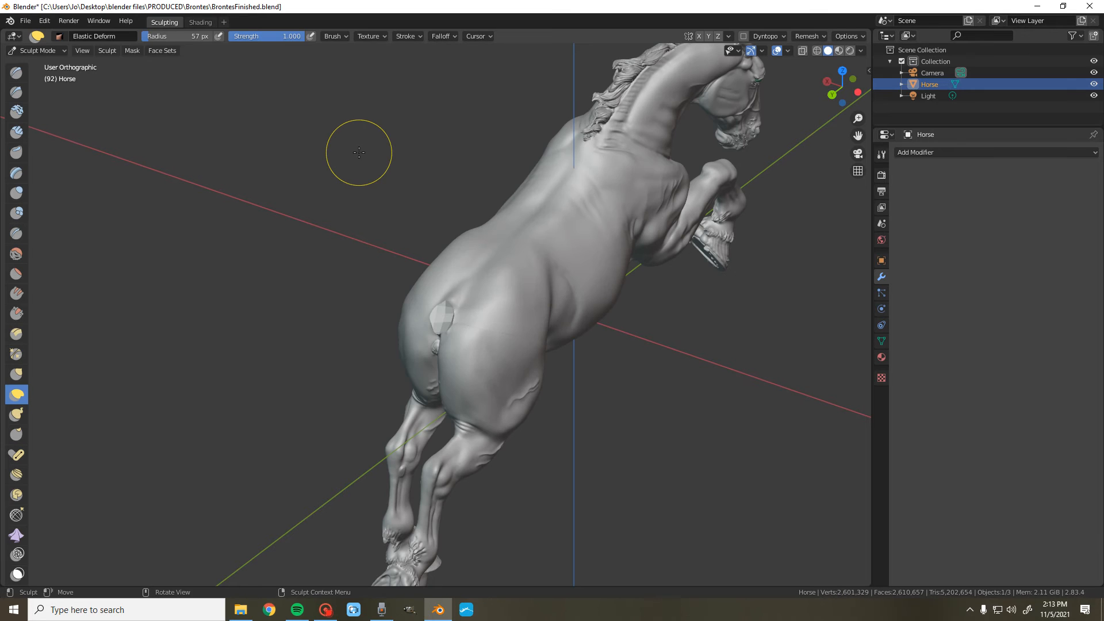
{"action": "left_click", "coordinate": [819, 38]}
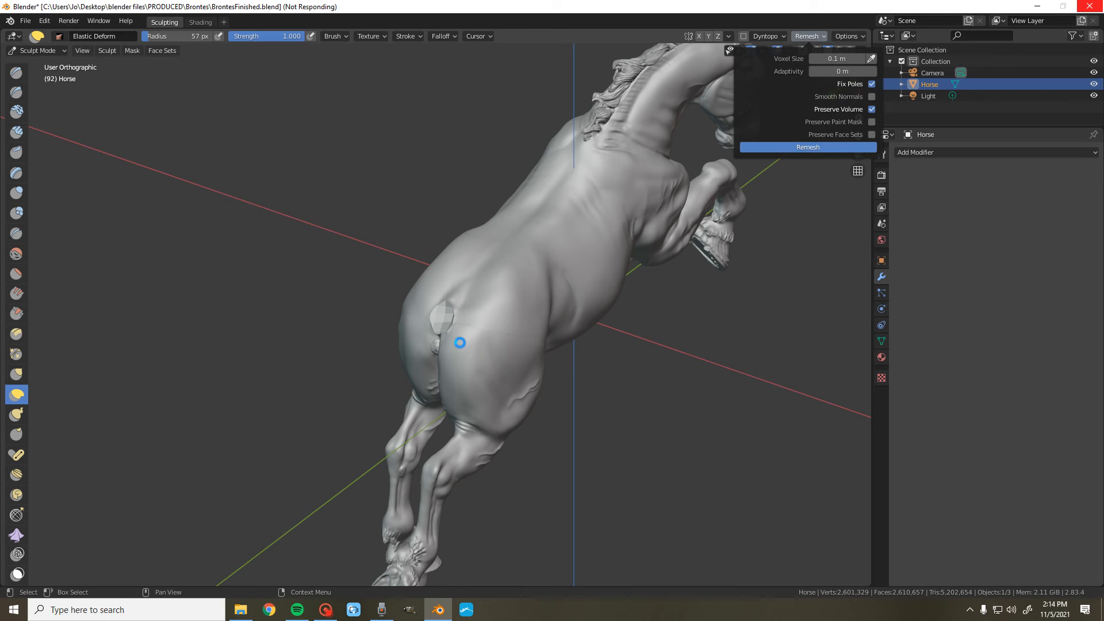
{"action": "scroll", "coordinate": [716, 401], "scroll_direction": "up", "scroll_amount": 5}
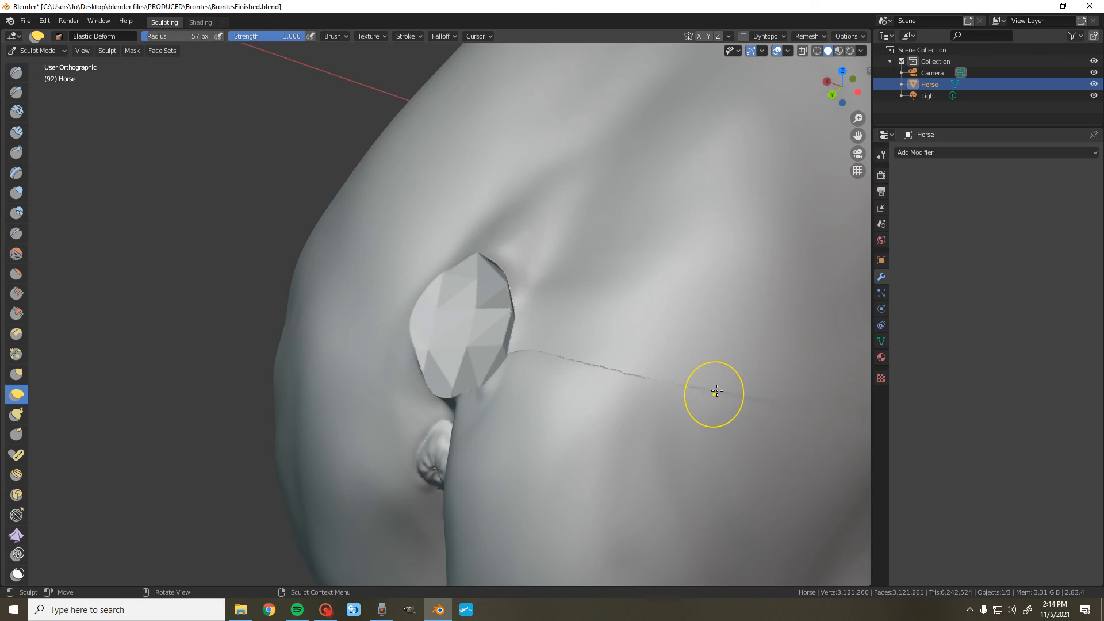
- Smooth the thin crease running across the rump from the tail base using the Smooth brush at strength 0.652
{"action": "scroll", "coordinate": [796, 262], "scroll_direction": "down", "scroll_amount": 3}
{"action": "left_click_drag", "start_coordinate": [854, 88], "coordinate": [886, 97]}
{"action": "scroll", "coordinate": [608, 330], "scroll_direction": "up", "scroll_amount": 7}
{"action": "left_click", "coordinate": [16, 253]}
{"action": "scroll", "coordinate": [582, 309], "scroll_direction": "down", "scroll_amount": 2}
{"action": "mouse_move", "coordinate": [681, 297]}
{"action": "left_mouse_down"}
{"action": "mouse_move", "coordinate": [700, 255]}
{"action": "mouse_move", "coordinate": [703, 276]}
{"action": "mouse_move", "coordinate": [679, 274]}
{"action": "left_mouse_up"}
{"action": "left_click_drag", "start_coordinate": [238, 36], "coordinate": [277, 35]}
{"action": "mouse_move", "coordinate": [712, 218]}
{"action": "left_mouse_down"}
{"action": "mouse_move", "coordinate": [734, 381]}
{"action": "mouse_move", "coordinate": [739, 298]}
{"action": "mouse_move", "coordinate": [660, 364]}
{"action": "mouse_move", "coordinate": [660, 401]}
{"action": "mouse_move", "coordinate": [699, 384]}
{"action": "mouse_move", "coordinate": [750, 288]}
{"action": "mouse_move", "coordinate": [635, 308]}
{"action": "mouse_move", "coordinate": [709, 245]}
{"action": "mouse_move", "coordinate": [684, 253]}
{"action": "mouse_move", "coordinate": [822, 321]}
{"action": "mouse_move", "coordinate": [781, 337]}
{"action": "mouse_move", "coordinate": [769, 301]}
{"action": "left_mouse_up"}
- Try pulling a long tail out of the horse's tail base with the Snake Hook brush, and undo the stroke
{"action": "scroll", "coordinate": [768, 301], "scroll_direction": "down", "scroll_amount": 6}
{"action": "left_click_drag", "start_coordinate": [842, 86], "coordinate": [761, 51]}
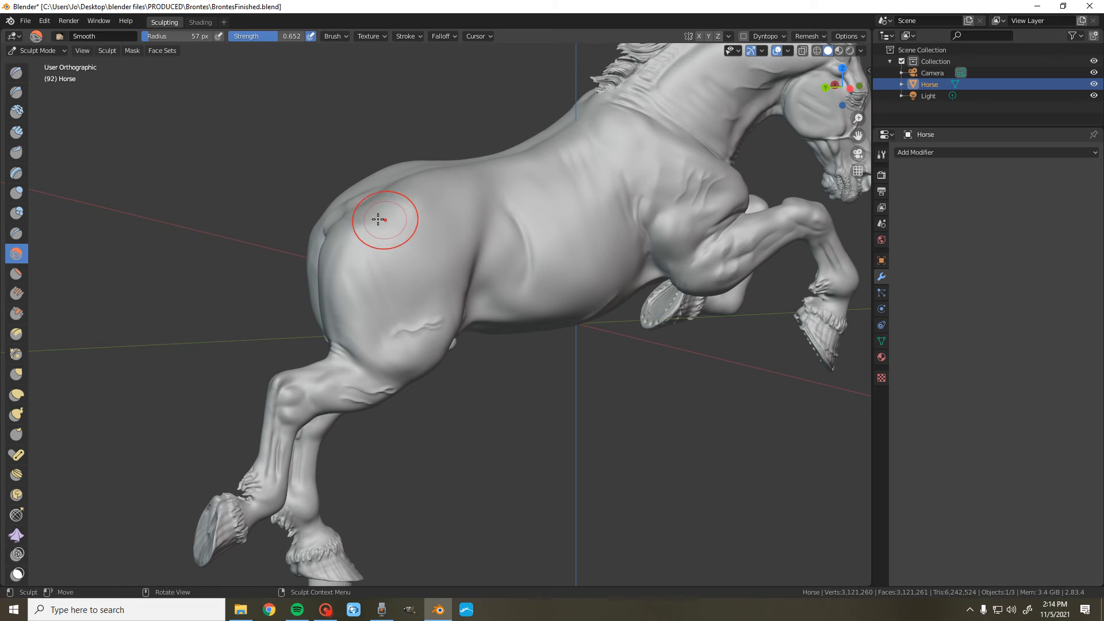
{"action": "left_click", "coordinate": [17, 414]}
{"action": "mouse_move", "coordinate": [332, 222]}
{"action": "left_mouse_down"}
{"action": "mouse_move", "coordinate": [239, 249]}
{"action": "mouse_move", "coordinate": [182, 249]}
{"action": "left_mouse_up"}
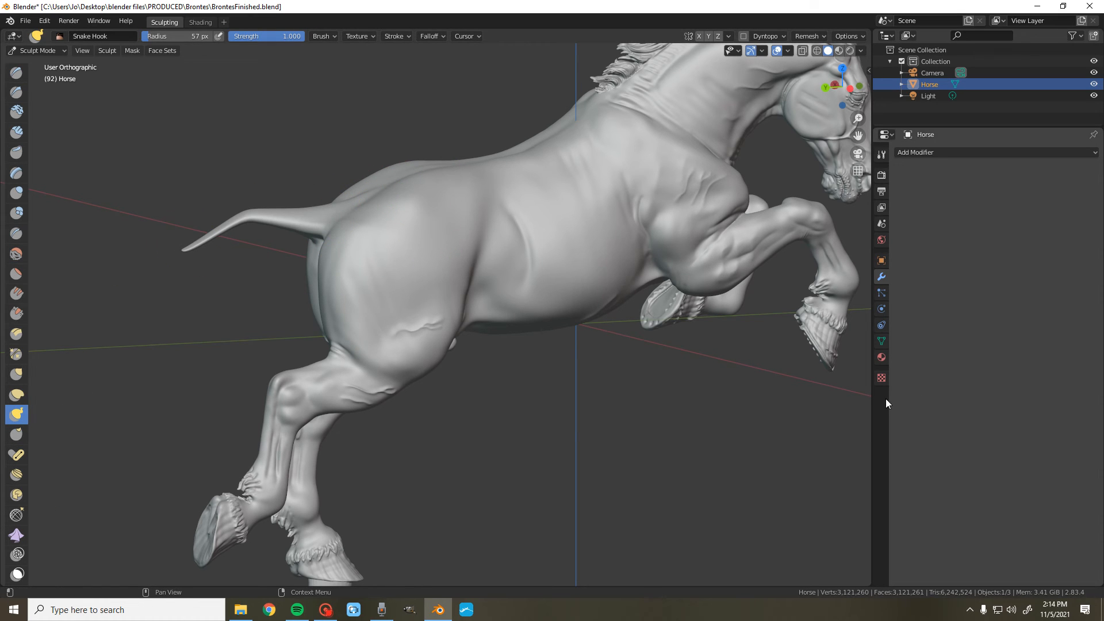
{"action": "key", "text": "ctrl+z"}
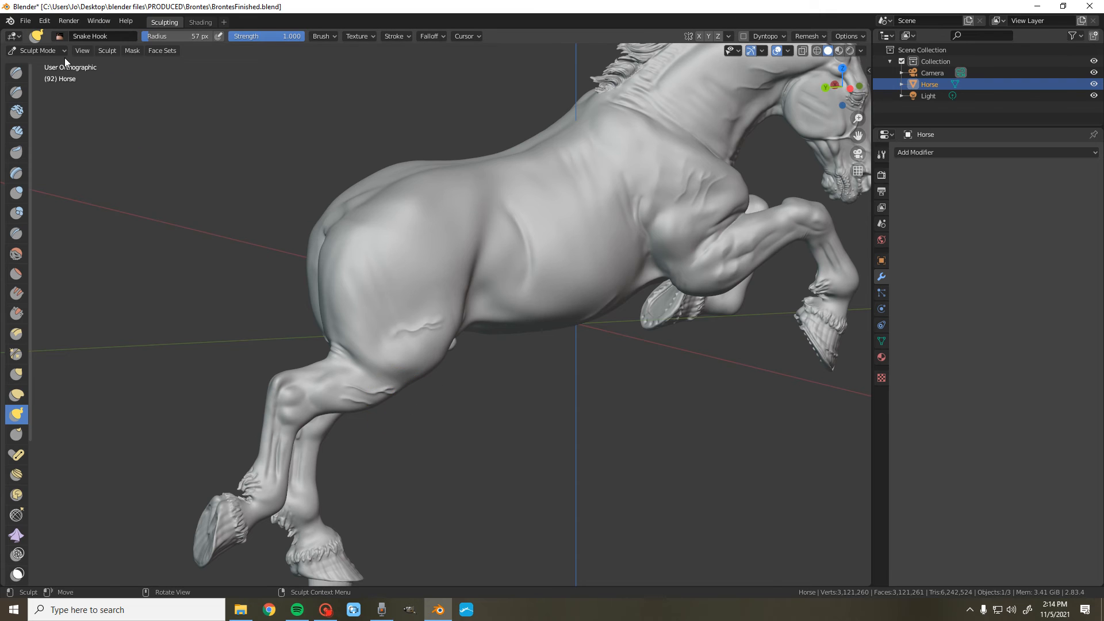
- Examine the horse's rump, flank and overall silhouette from several angles
{"action": "scroll", "coordinate": [322, 177], "scroll_direction": "down", "scroll_amount": 3}
{"action": "scroll", "coordinate": [714, 216], "scroll_direction": "up", "scroll_amount": 3}
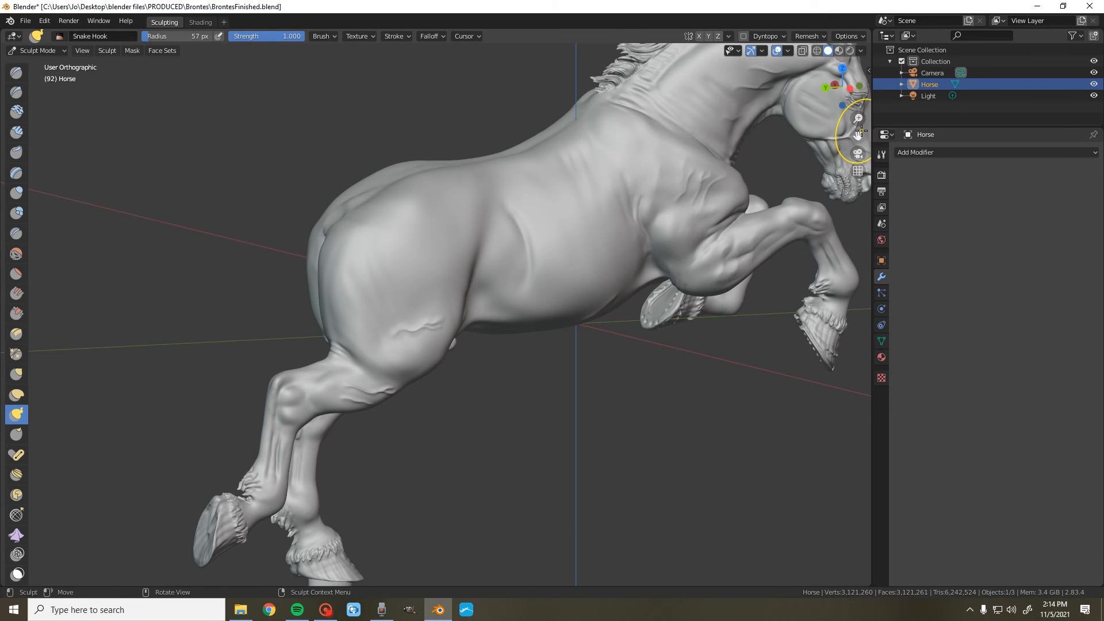
{"action": "left_click_drag", "start_coordinate": [861, 131], "coordinate": [913, 188]}
{"action": "mouse_move", "coordinate": [838, 90]}
{"action": "left_mouse_down"}
{"action": "mouse_move", "coordinate": [803, 91]}
{"action": "mouse_move", "coordinate": [824, 95]}
{"action": "left_mouse_up"}
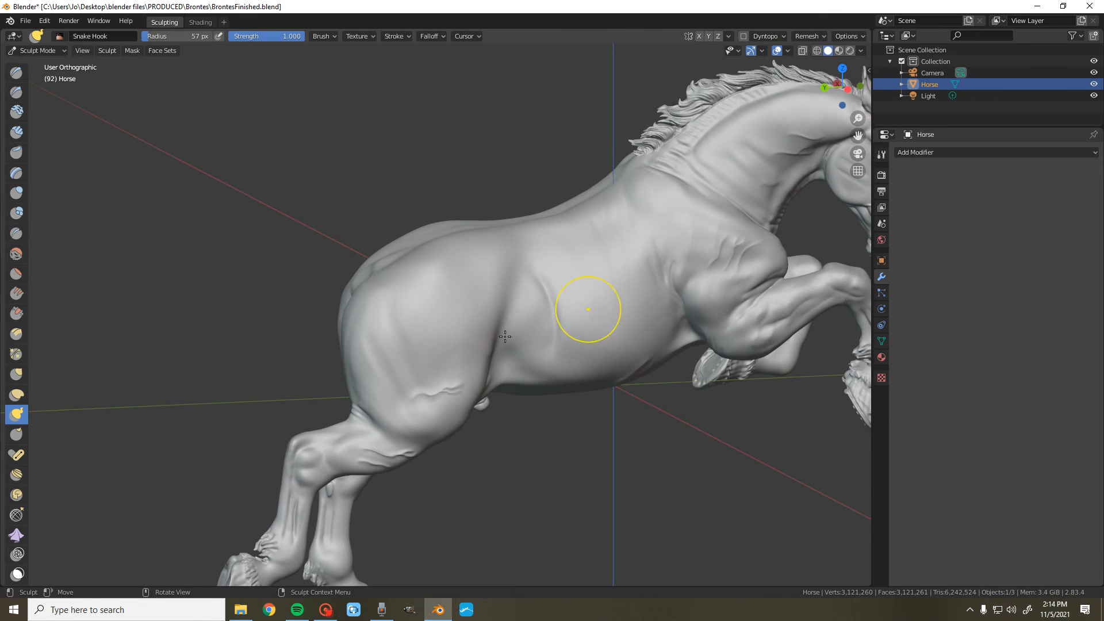
{"action": "scroll", "coordinate": [448, 345], "scroll_direction": "down", "scroll_amount": 5}
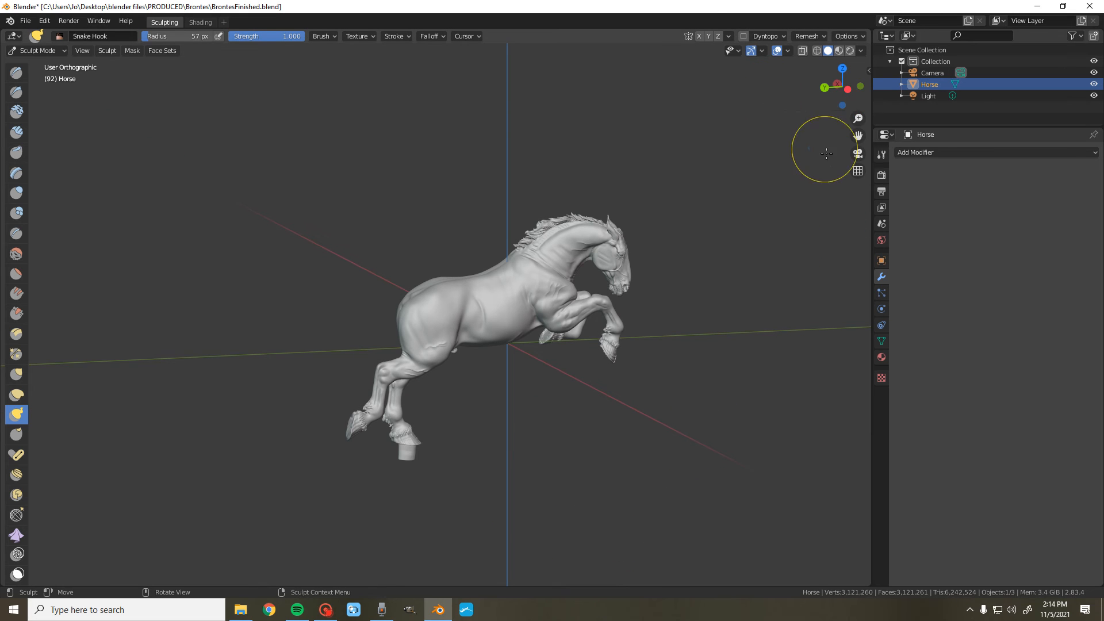
{"action": "left_click_drag", "start_coordinate": [840, 89], "coordinate": [524, 65]}
{"action": "scroll", "coordinate": [540, 354], "scroll_direction": "up", "scroll_amount": 2}
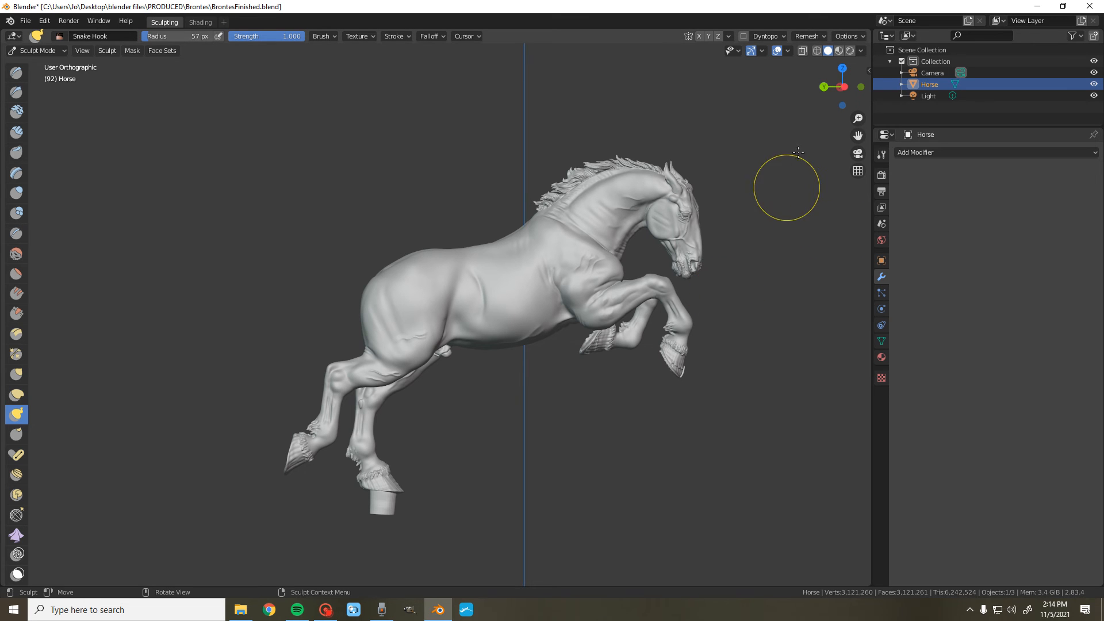
- Examine the hind legs and the peg beneath the rear hoof from the side, and the whole horse again
{"action": "mouse_move", "coordinate": [842, 87]}
{"action": "left_mouse_down"}
{"action": "mouse_move", "coordinate": [819, 86]}
{"action": "mouse_move", "coordinate": [855, 87]}
{"action": "left_mouse_up"}
{"action": "scroll", "coordinate": [750, 237], "scroll_direction": "up", "scroll_amount": 1}
{"action": "left_click_drag", "start_coordinate": [857, 136], "coordinate": [862, 1]}
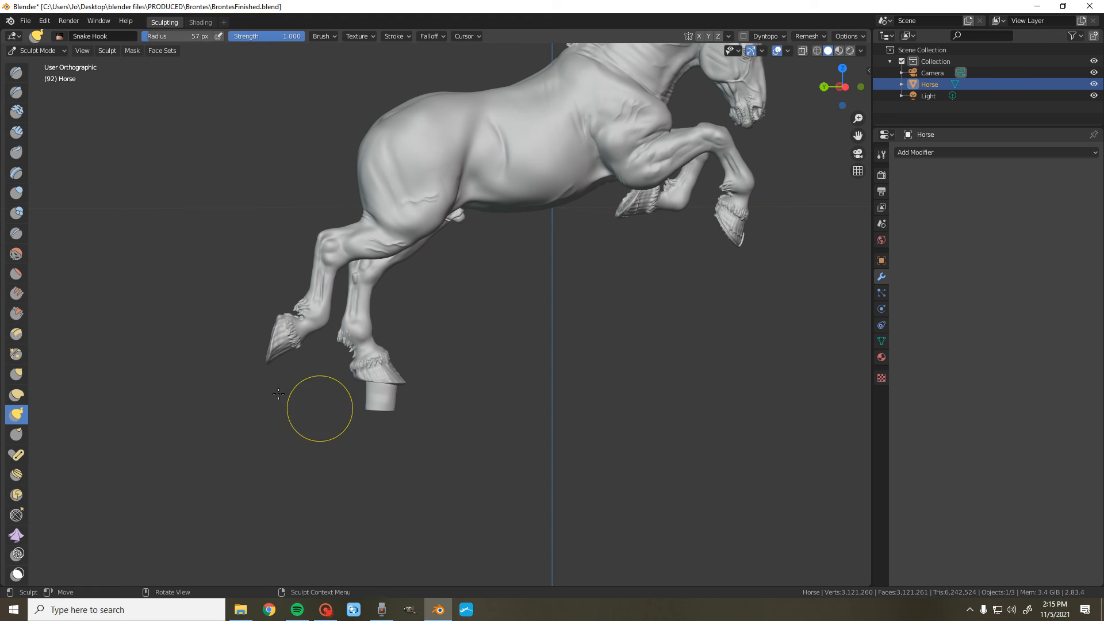
{"action": "scroll", "coordinate": [454, 466], "scroll_direction": "up", "scroll_amount": 4}
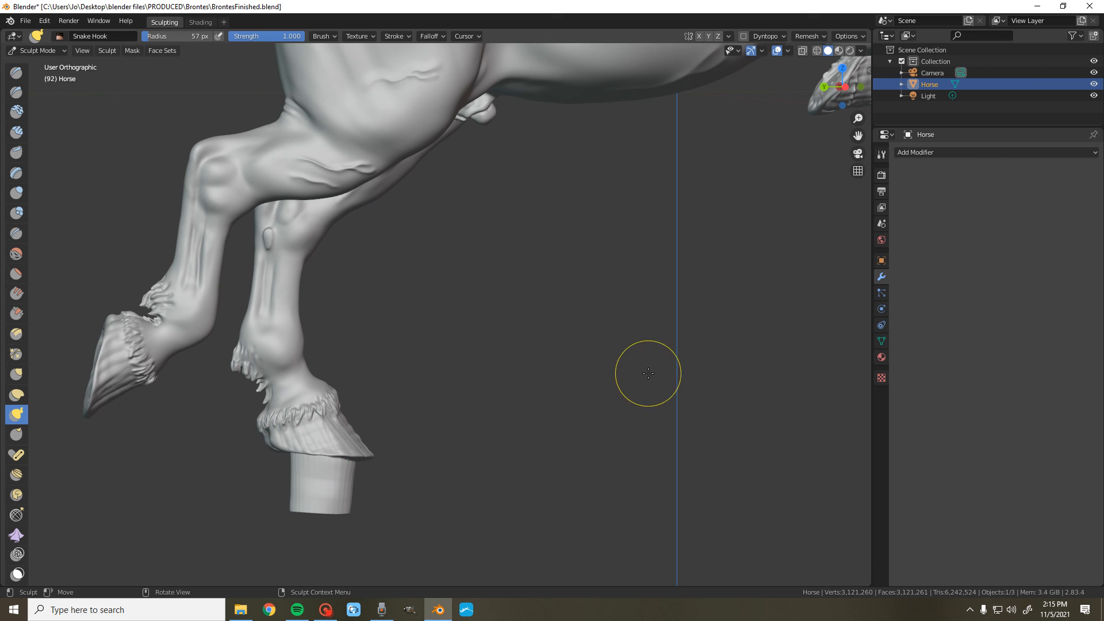
{"action": "scroll", "coordinate": [650, 372], "scroll_direction": "down", "scroll_amount": 4}
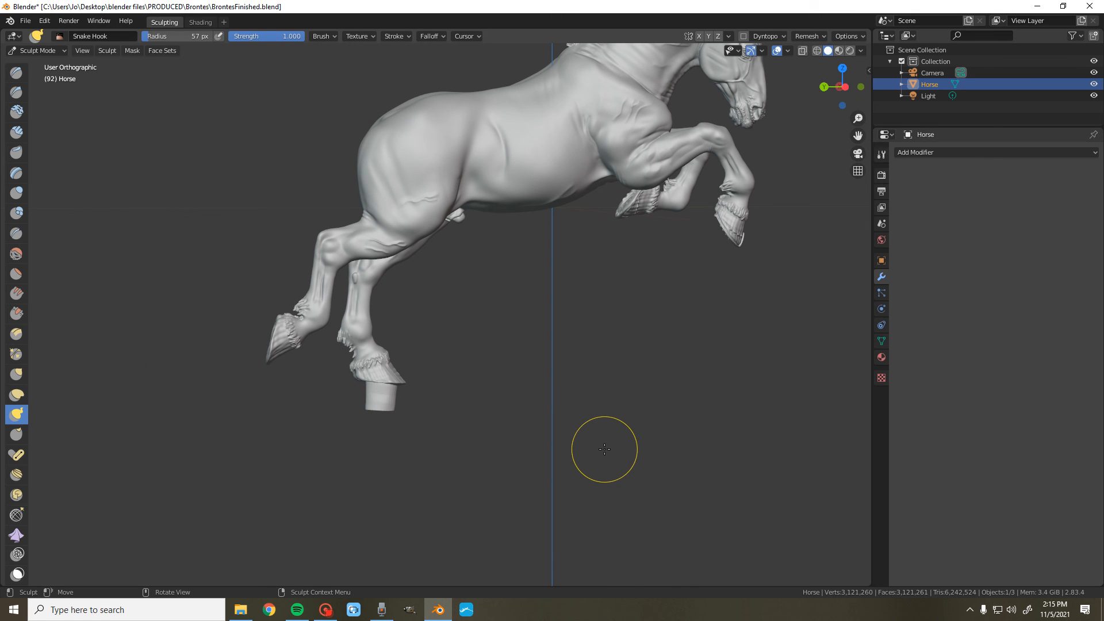
{"action": "scroll", "coordinate": [605, 449], "scroll_direction": "down", "scroll_amount": 1}
{"action": "left_click_drag", "start_coordinate": [859, 136], "coordinate": [807, 246]}
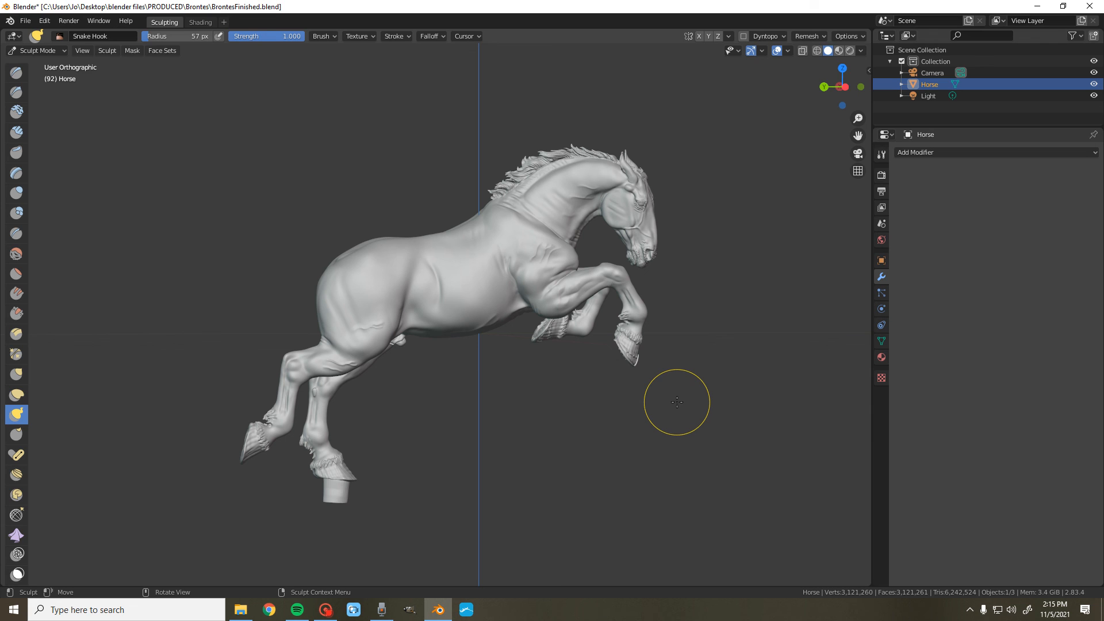
{"action": "mouse_move", "coordinate": [842, 86]}
{"action": "left_mouse_down"}
{"action": "mouse_move", "coordinate": [713, 96]}
{"action": "mouse_move", "coordinate": [733, 99]}
{"action": "left_mouse_up"}
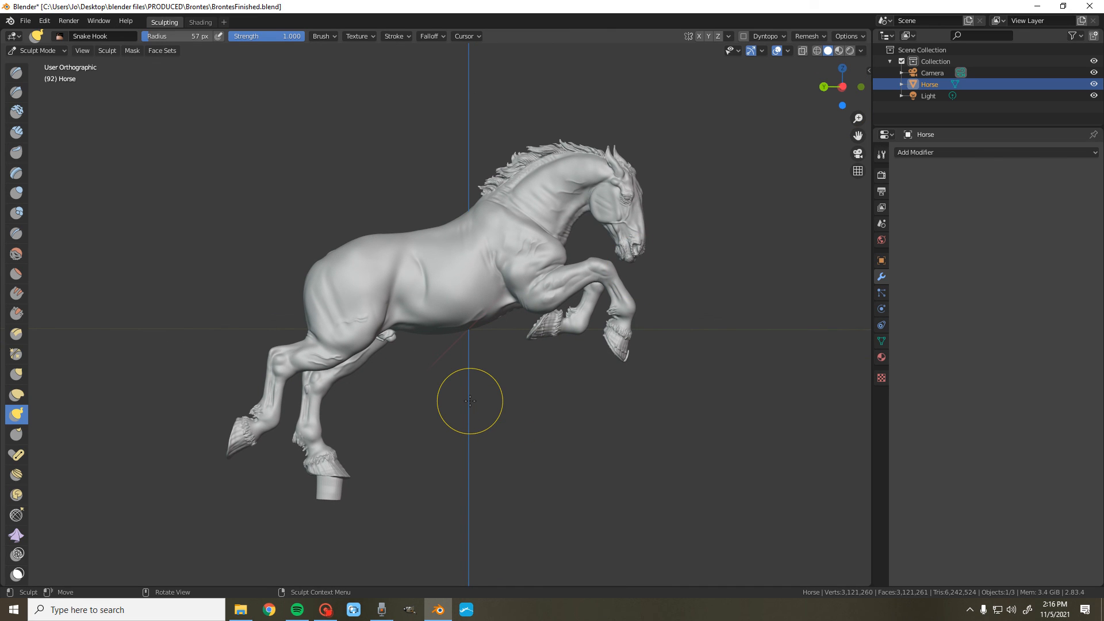